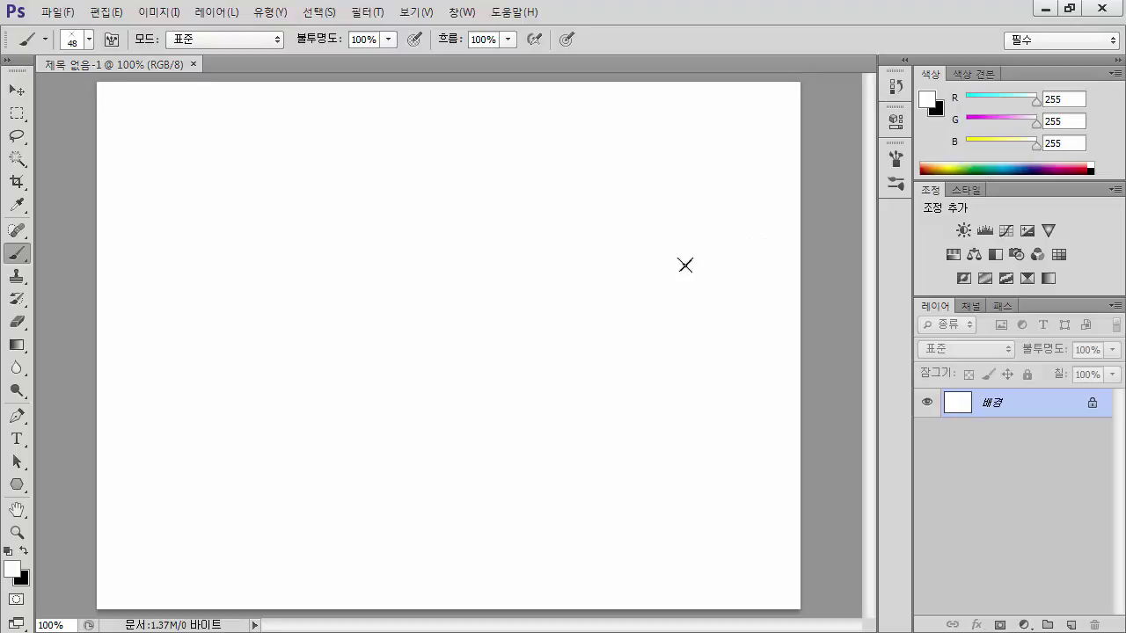
Set the foreground colour to pale yellow ffffdd and fill the background layer with it
key(v)
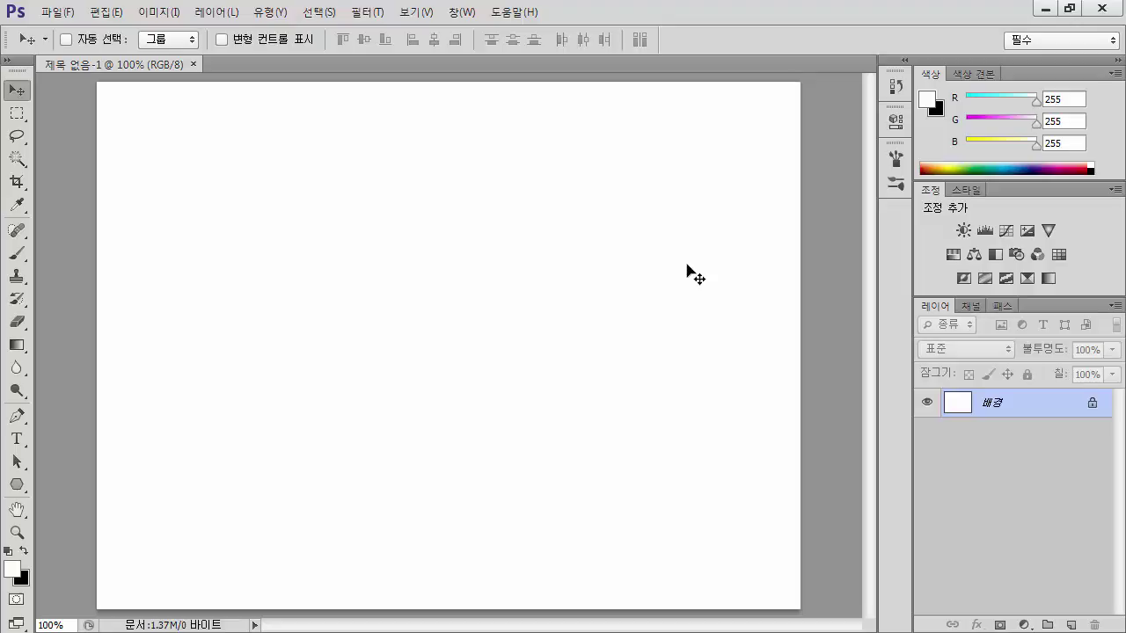
click(14, 569)
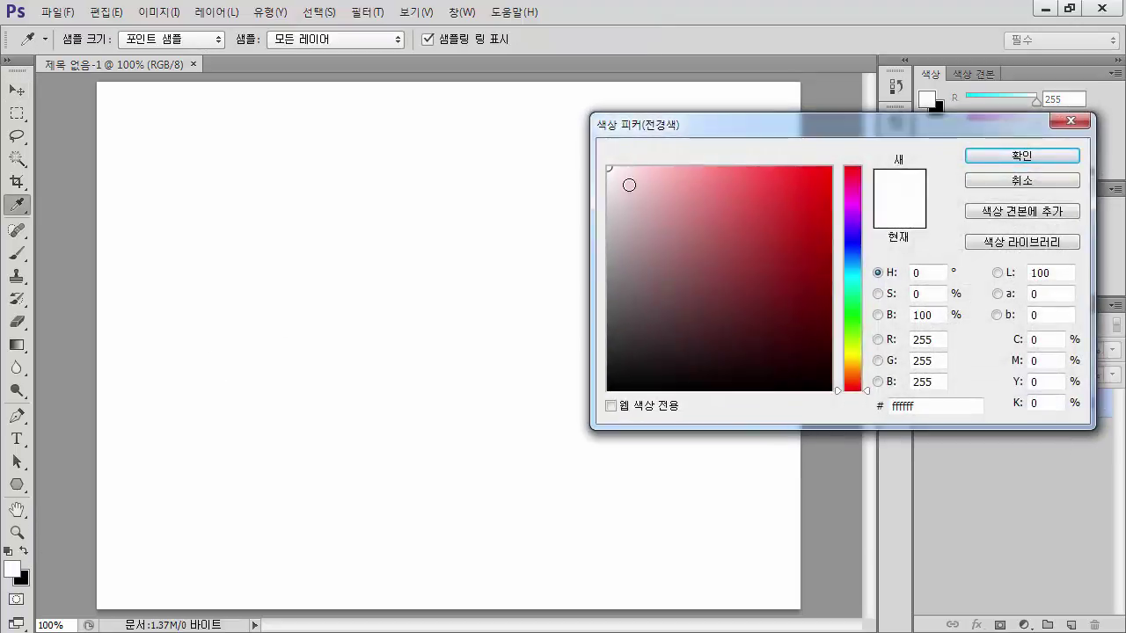
click(852, 355)
drag(616, 171, 638, 167)
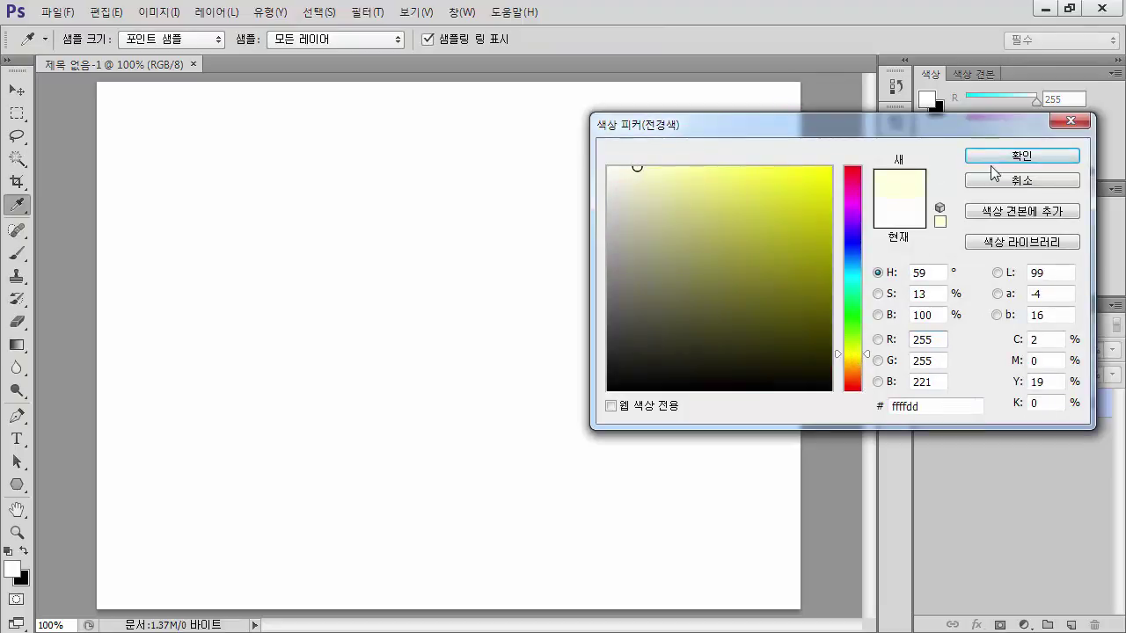
click(1012, 157)
key(v)
key(alt+BackSpace)
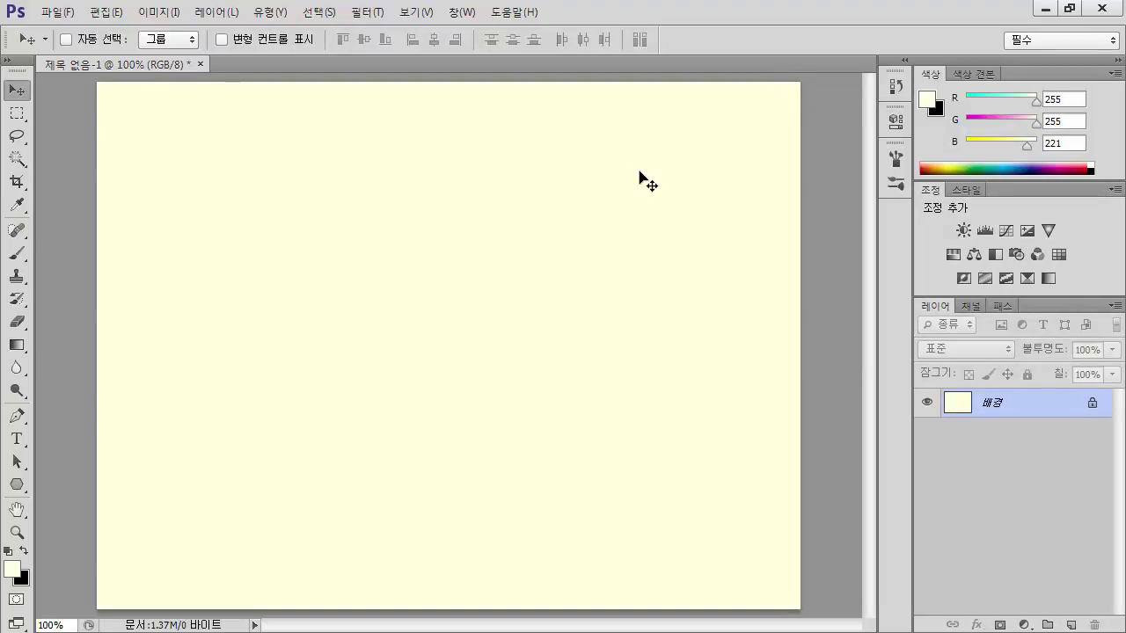
Add a new layer and write WOOREEWEB.COM on it in black horizontal text, starting near the canvas's left edge
key(ctrl+shift+n)
key(Return)
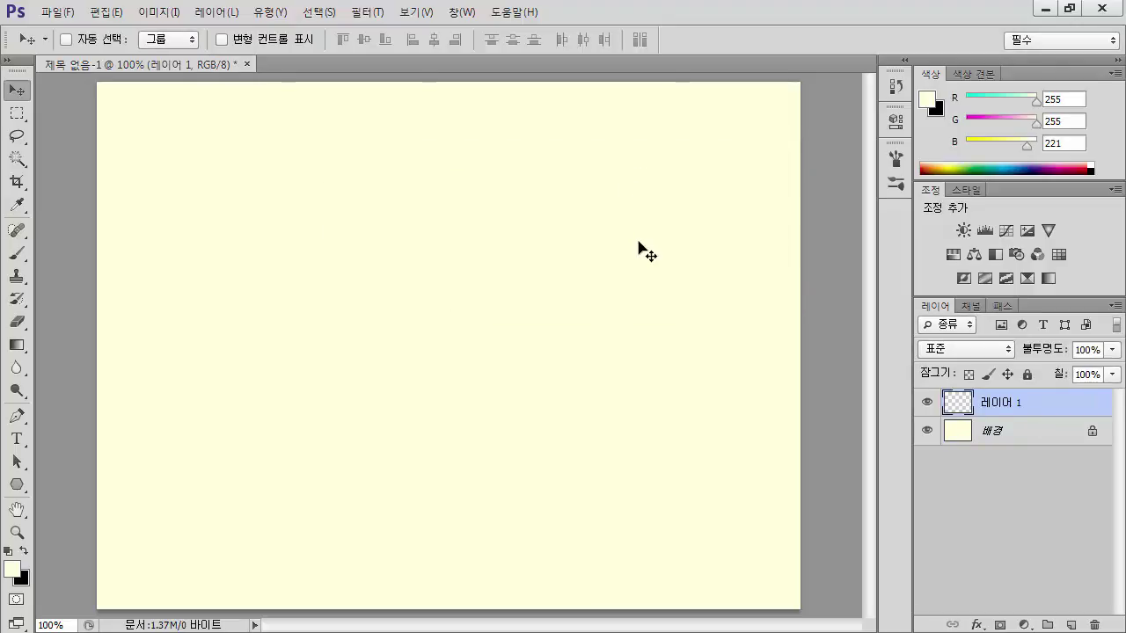
key(t)
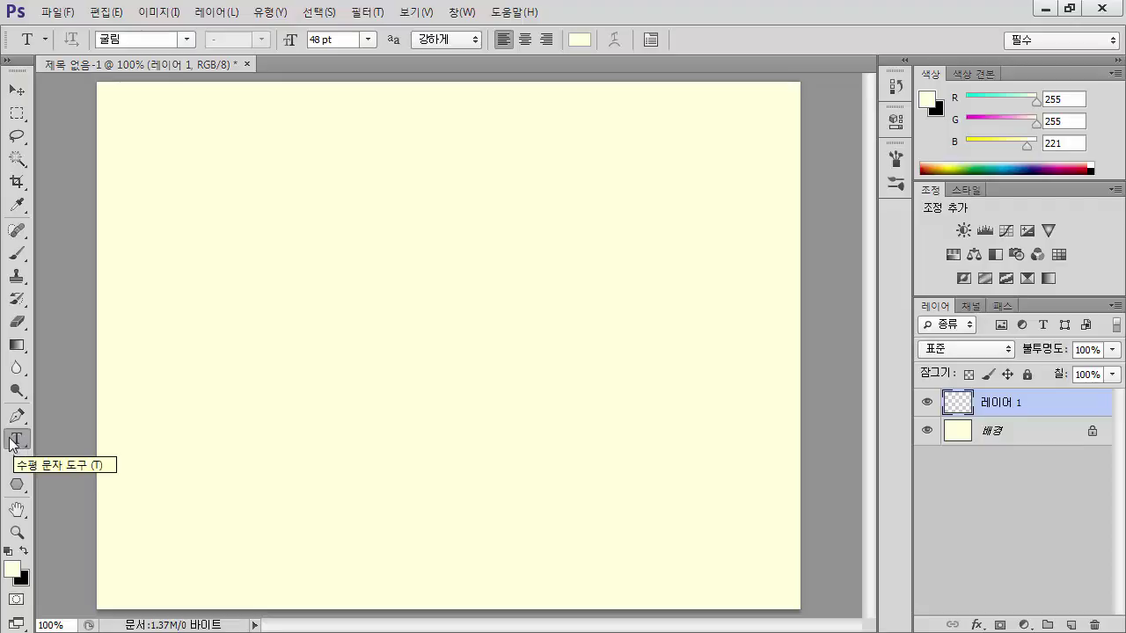
key(d)
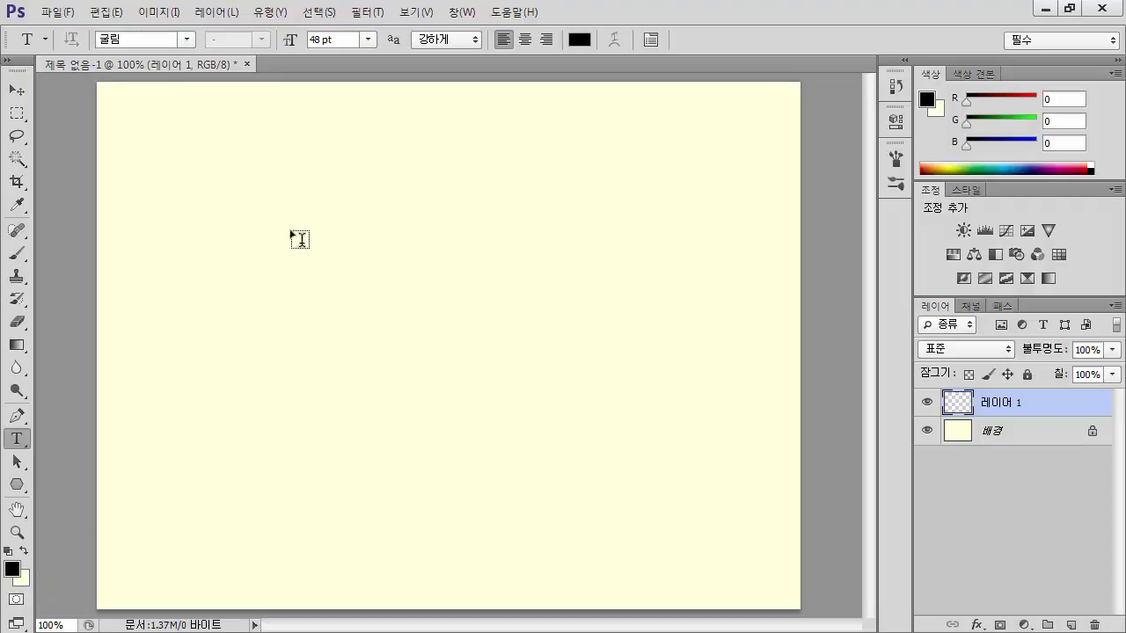
click(147, 273)
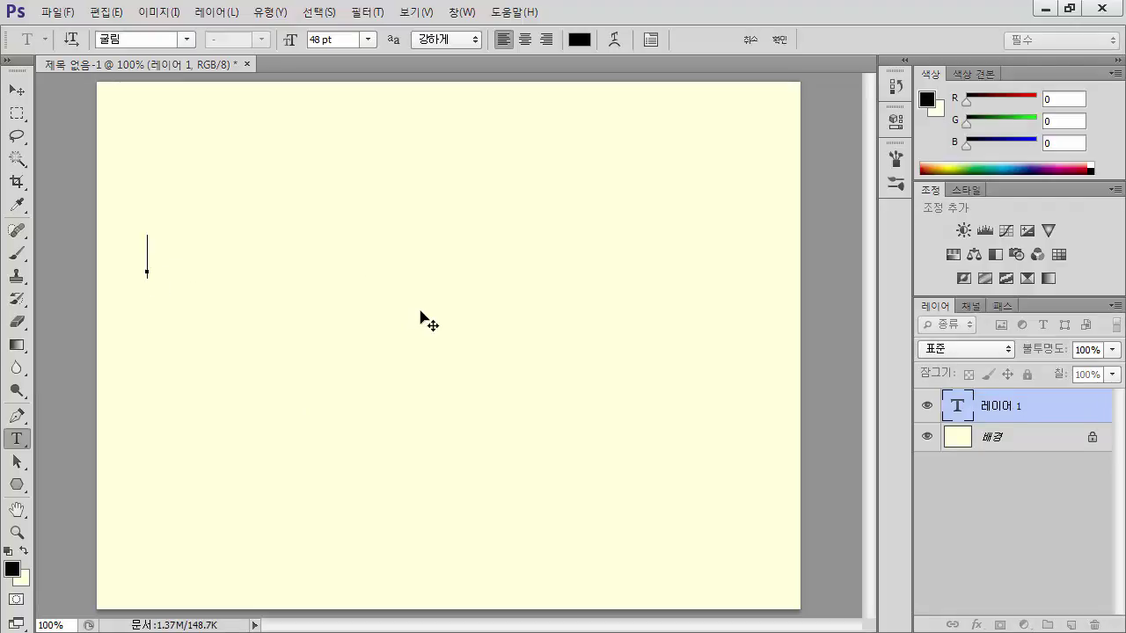
text(WOO)
key(BackSpace)
text(REEWEB.COM)
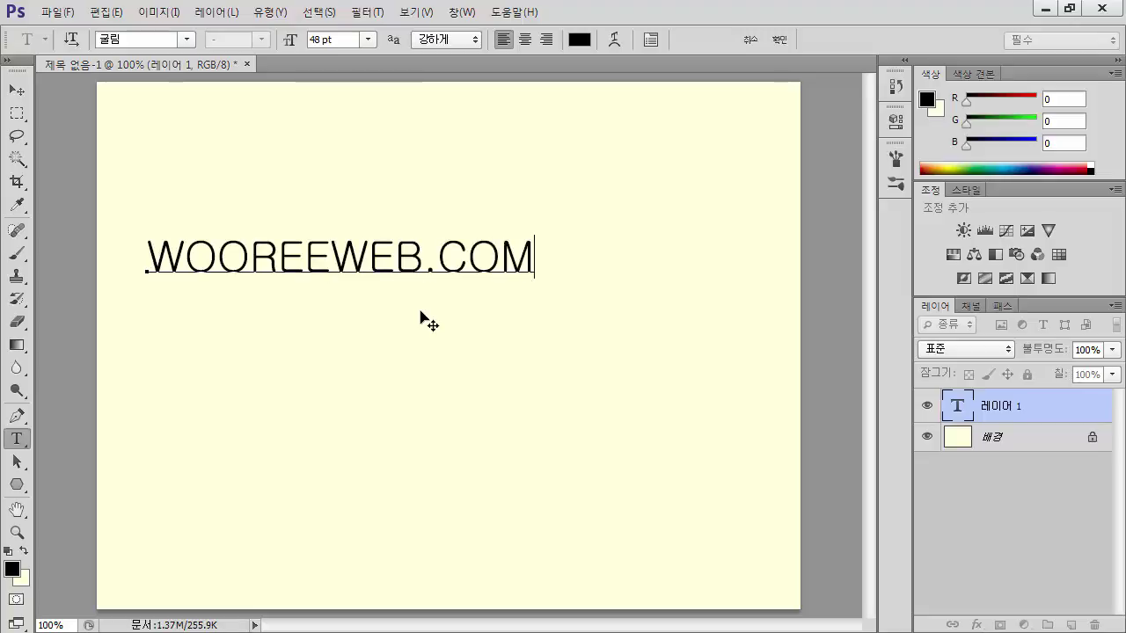
Set the whole WOOREEWEB.COM text to the Gota font at 70 pt
key(ctrl+a)
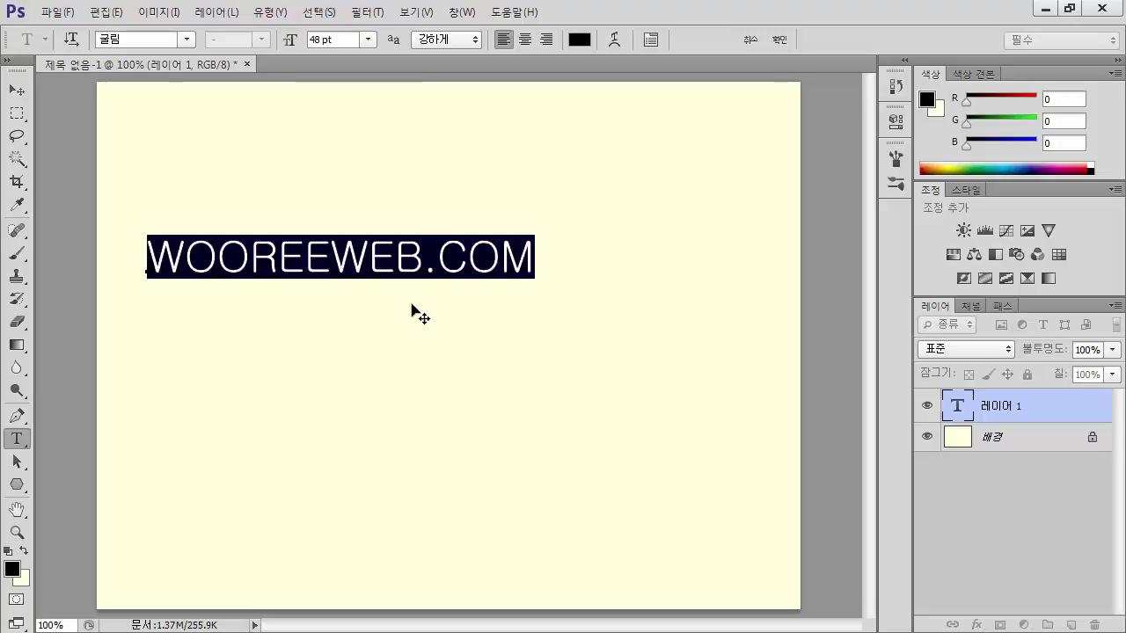
click(156, 37)
text(Gota)
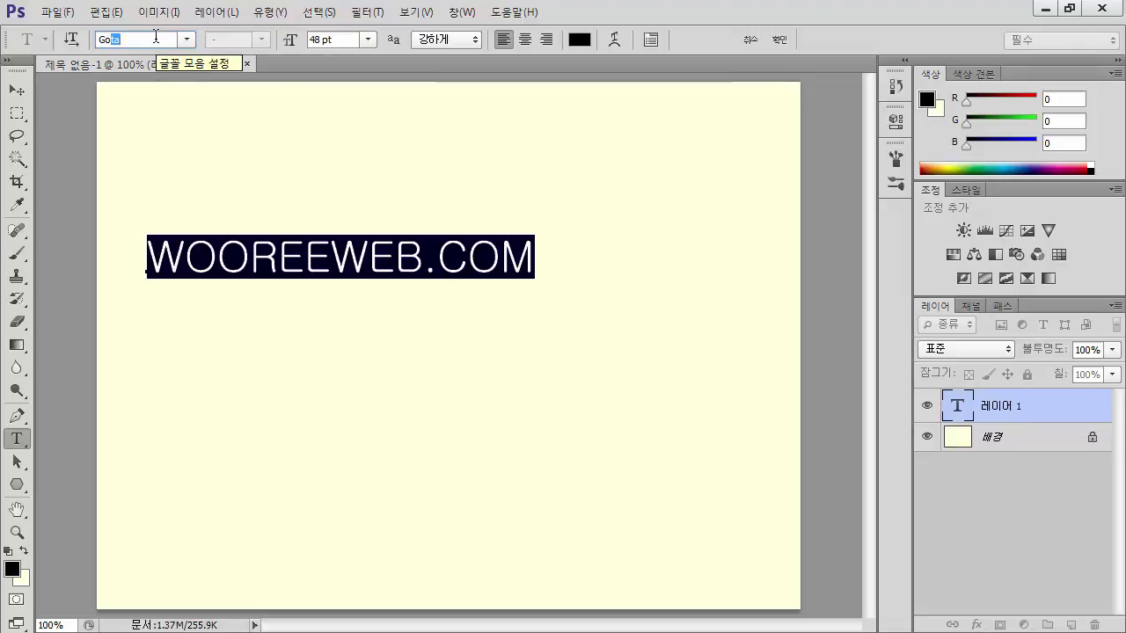
key(Return)
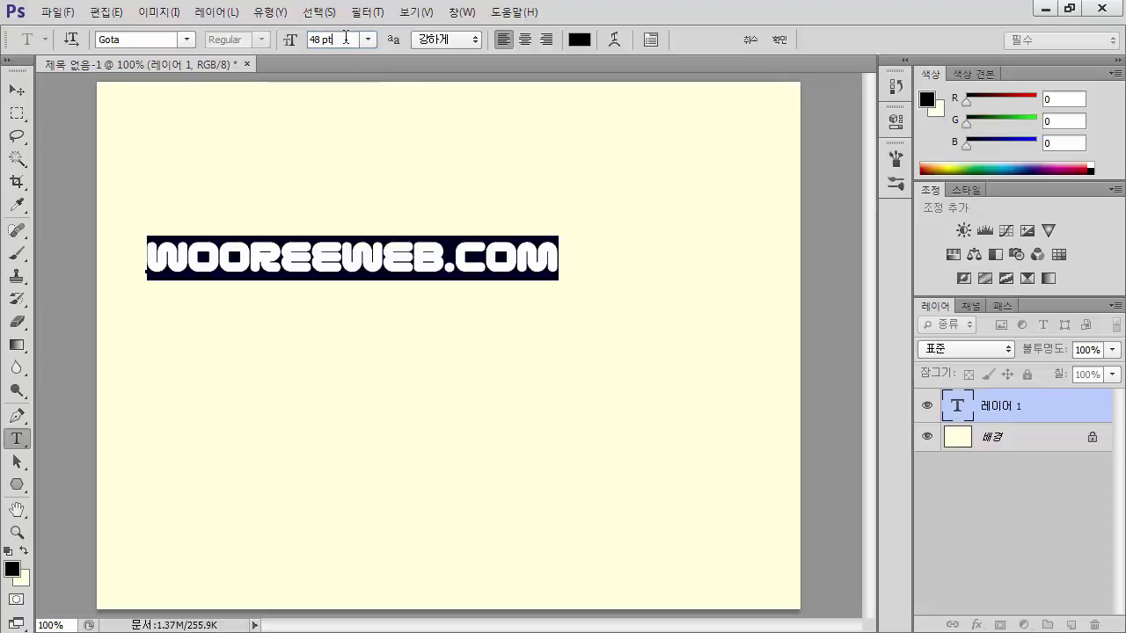
scroll(346, 36, up, 4)
scroll(346, 37, up, 13)
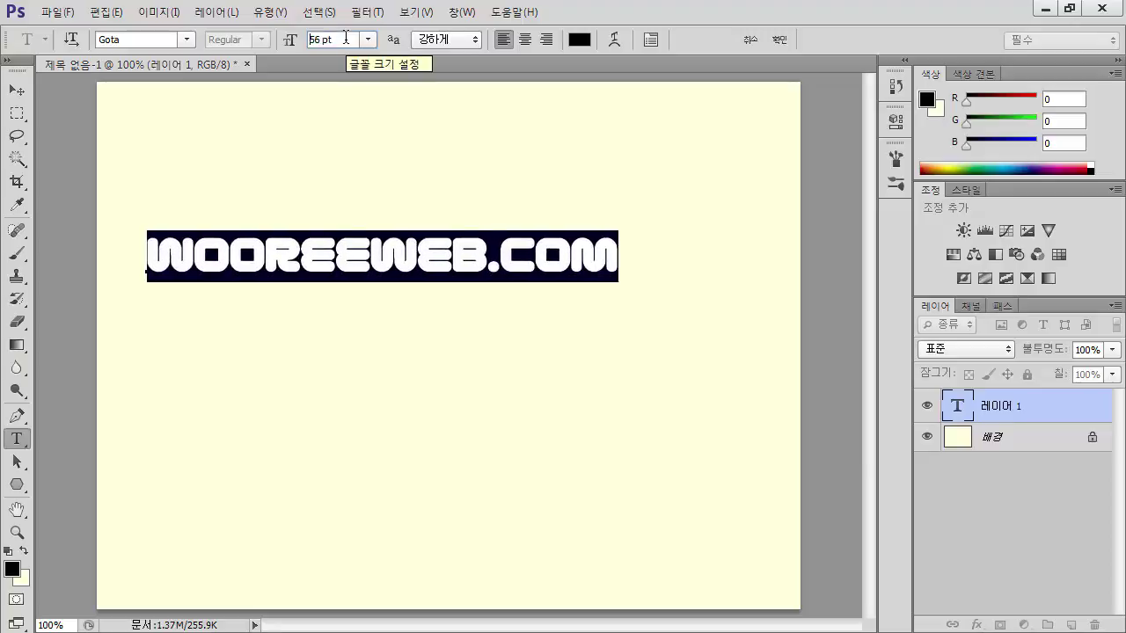
scroll(346, 37, up, 9)
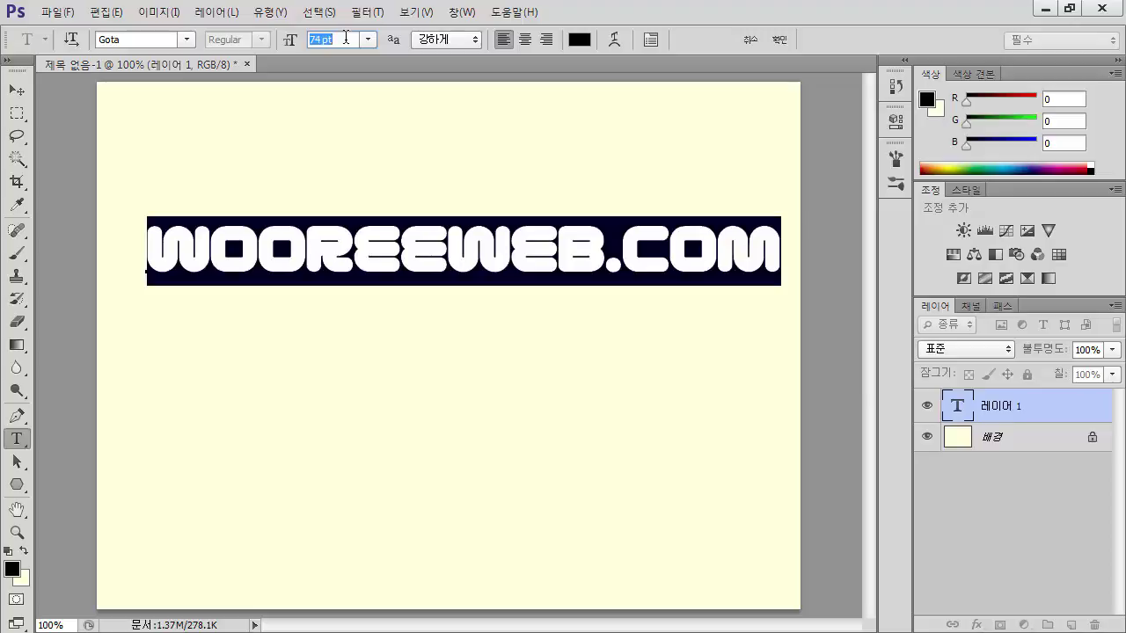
scroll(345, 37, down, 4)
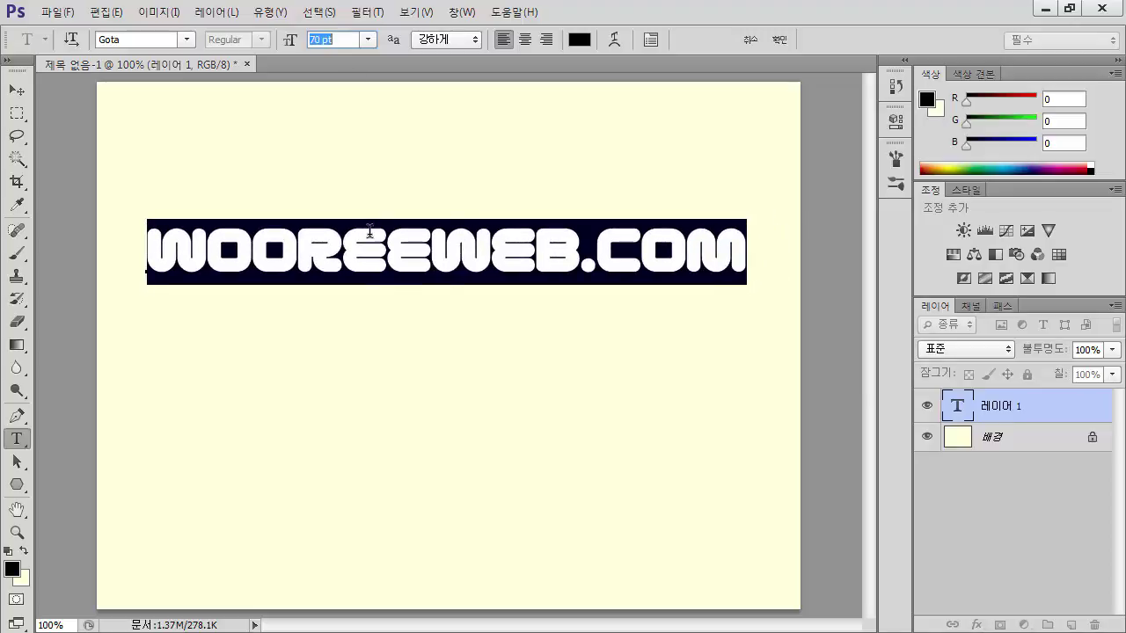
Recolour only the letters WEB in the text to blue 4164fa and commit the text edit
click(432, 253)
shift+click(576, 250)
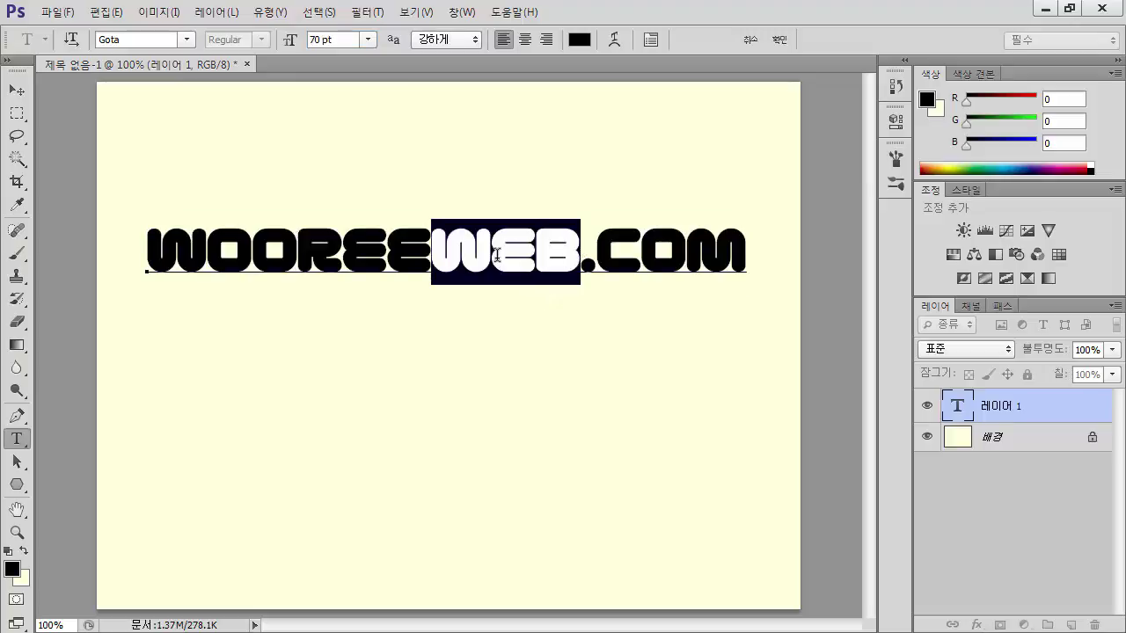
click(580, 40)
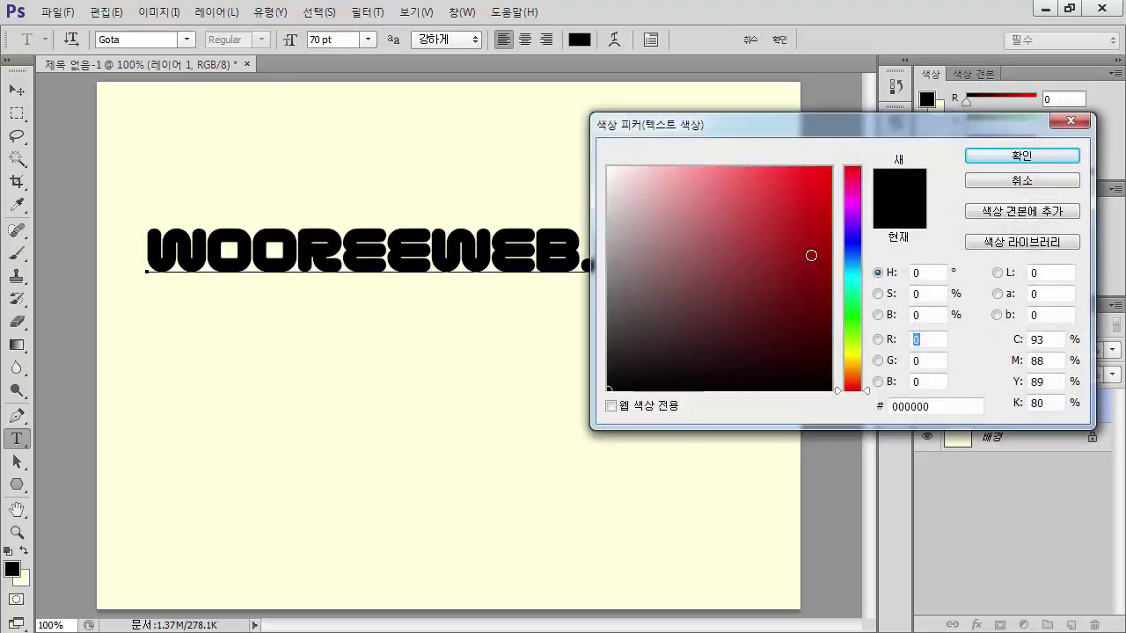
click(853, 249)
click(781, 176)
click(775, 172)
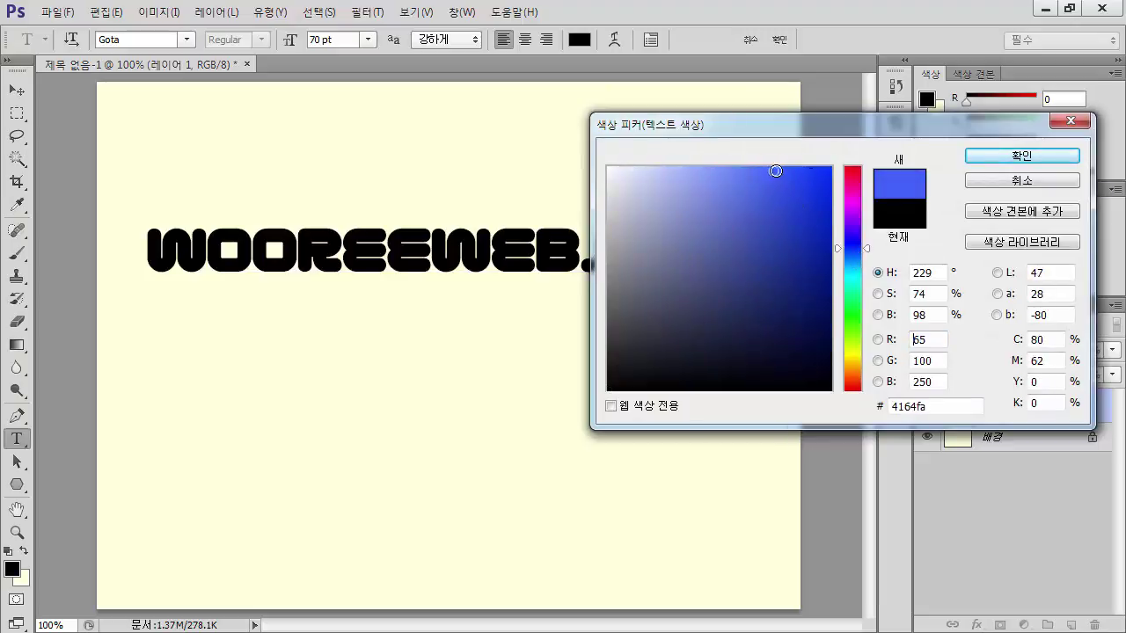
click(1021, 156)
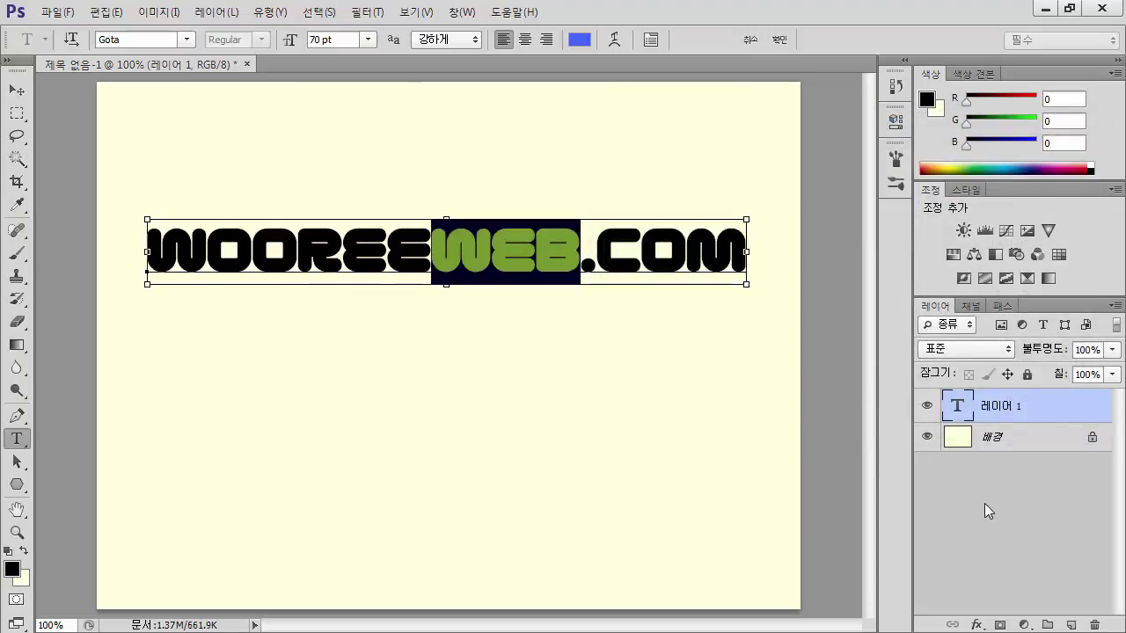
click(984, 503)
Centre the WOOREEWEB.COM text vertically and horizontally on the background layer, then deselect both layers
click(1007, 407)
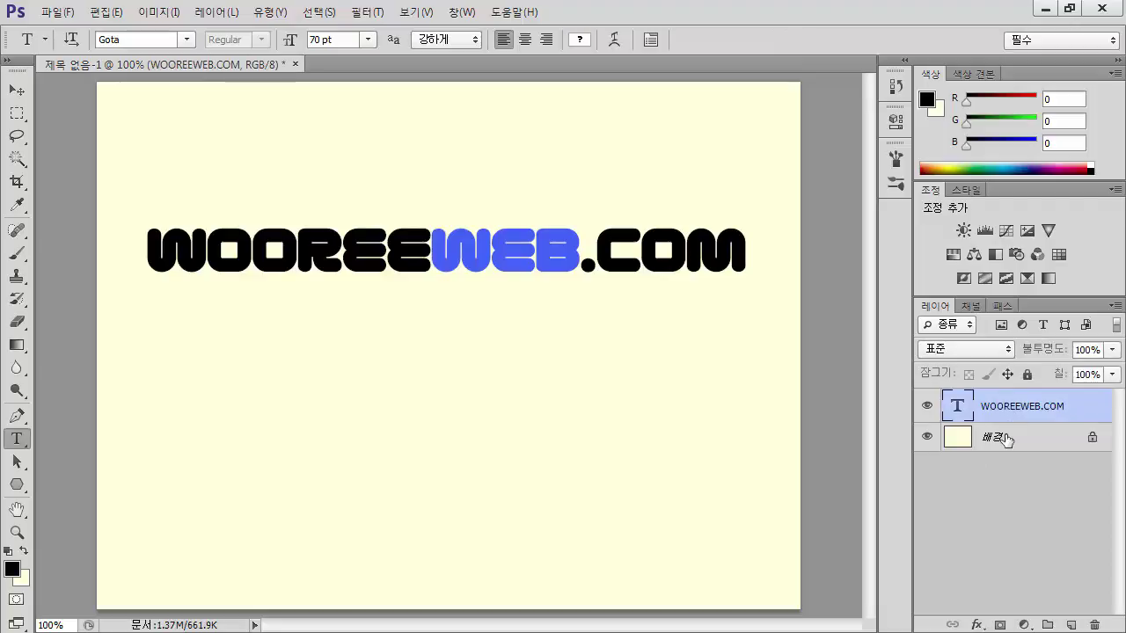
shift+click(934, 436)
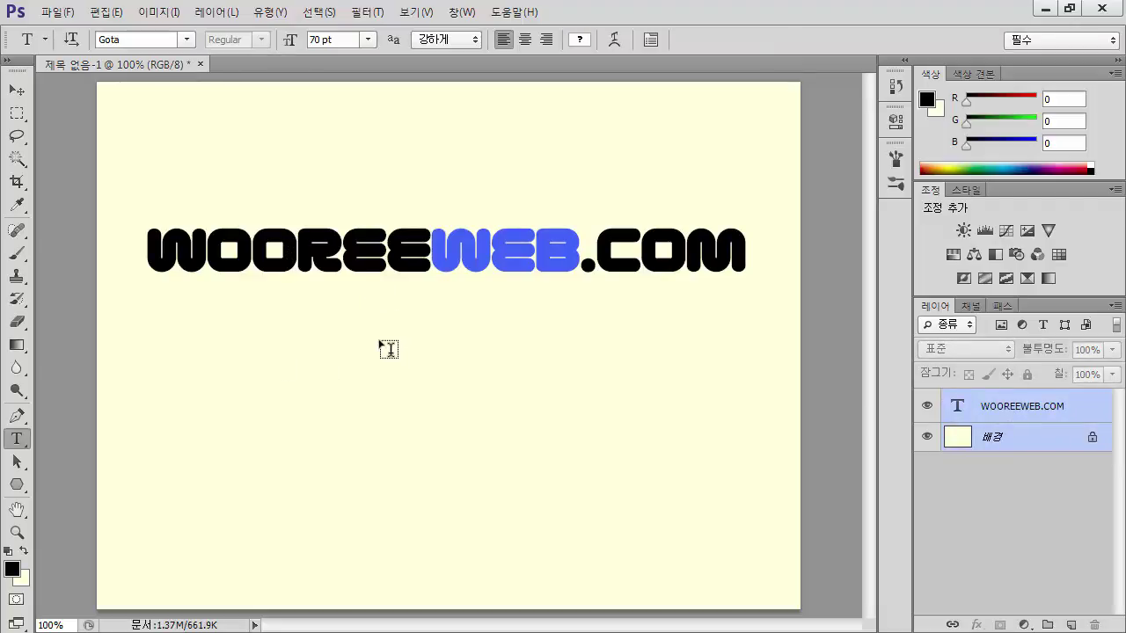
key(v)
click(363, 38)
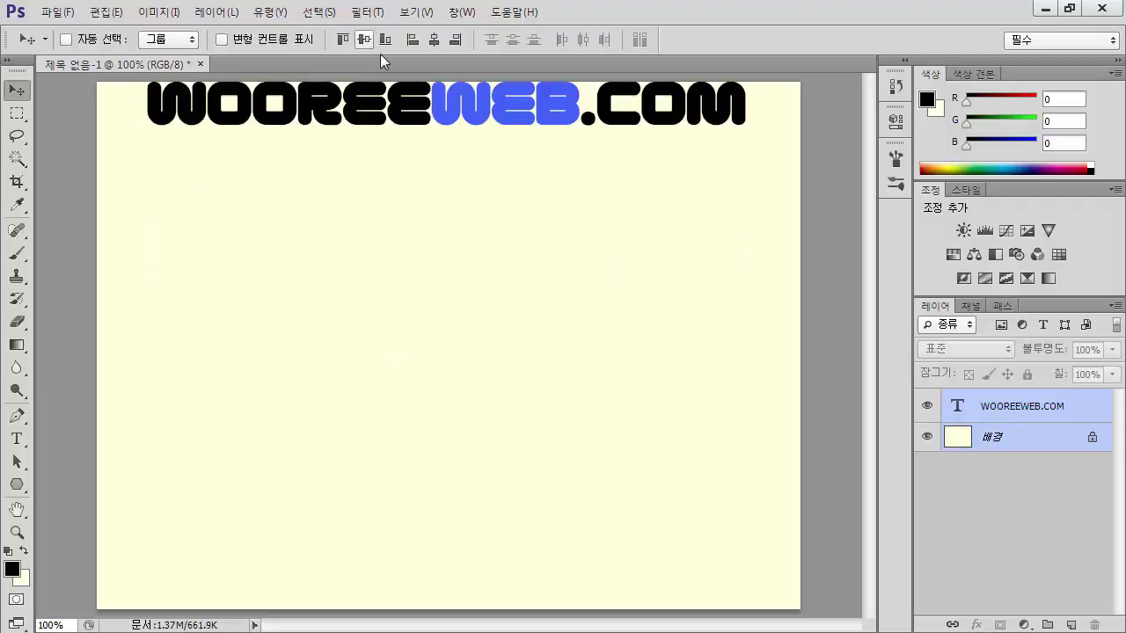
click(363, 39)
click(433, 40)
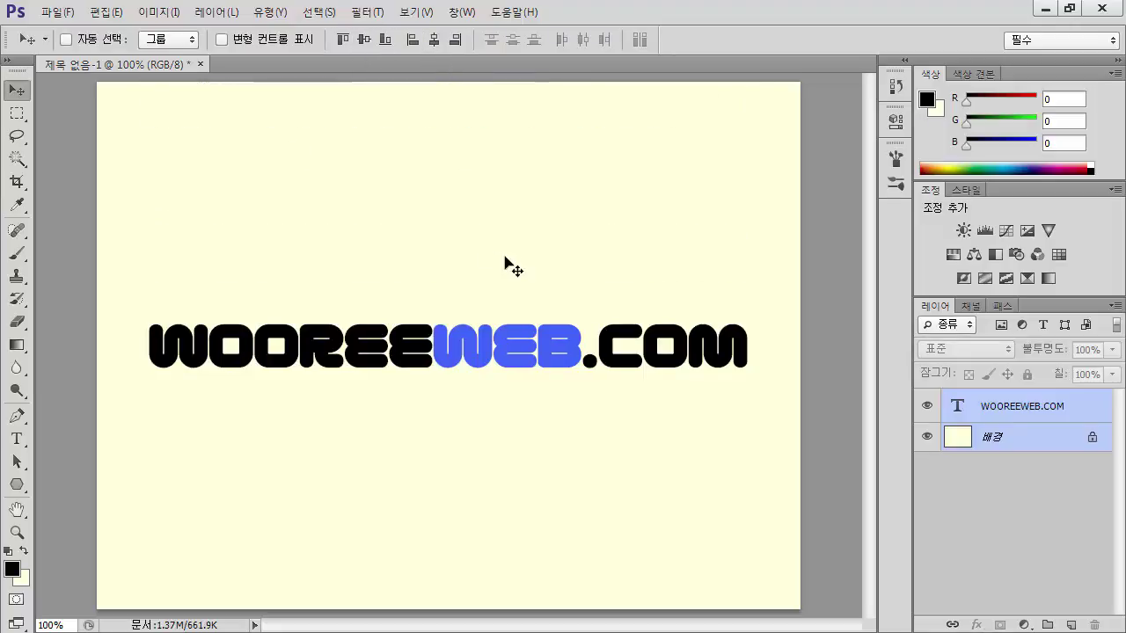
click(982, 489)
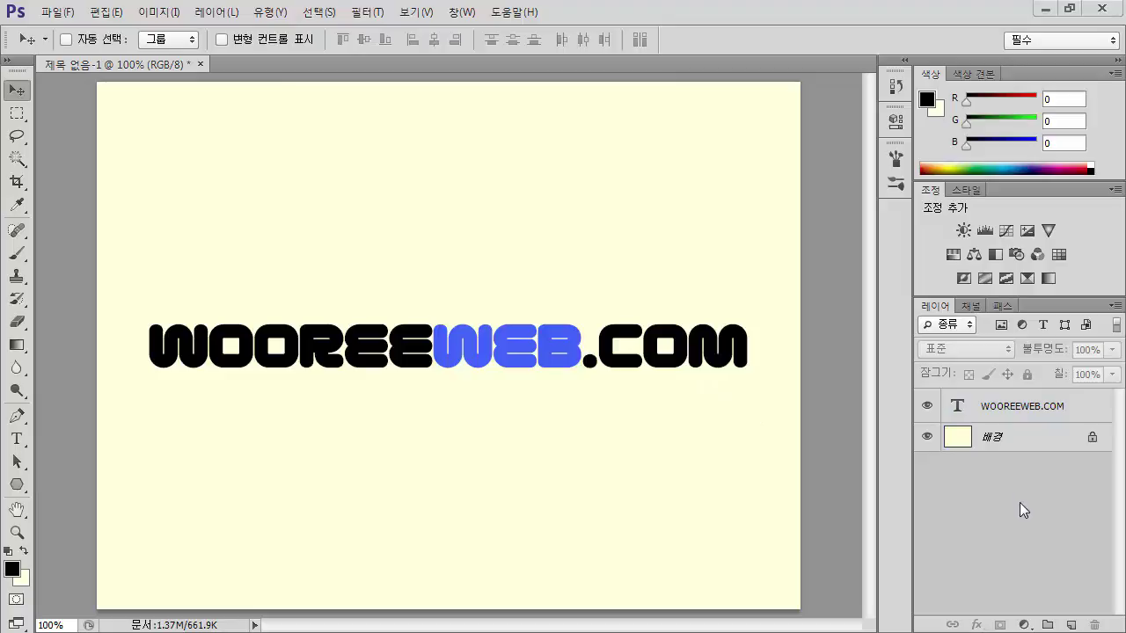
Apply a Bevel and Emboss effect to the WOOREEWEB.COM text layer with the default Inner Bevel settings
click(1093, 414)
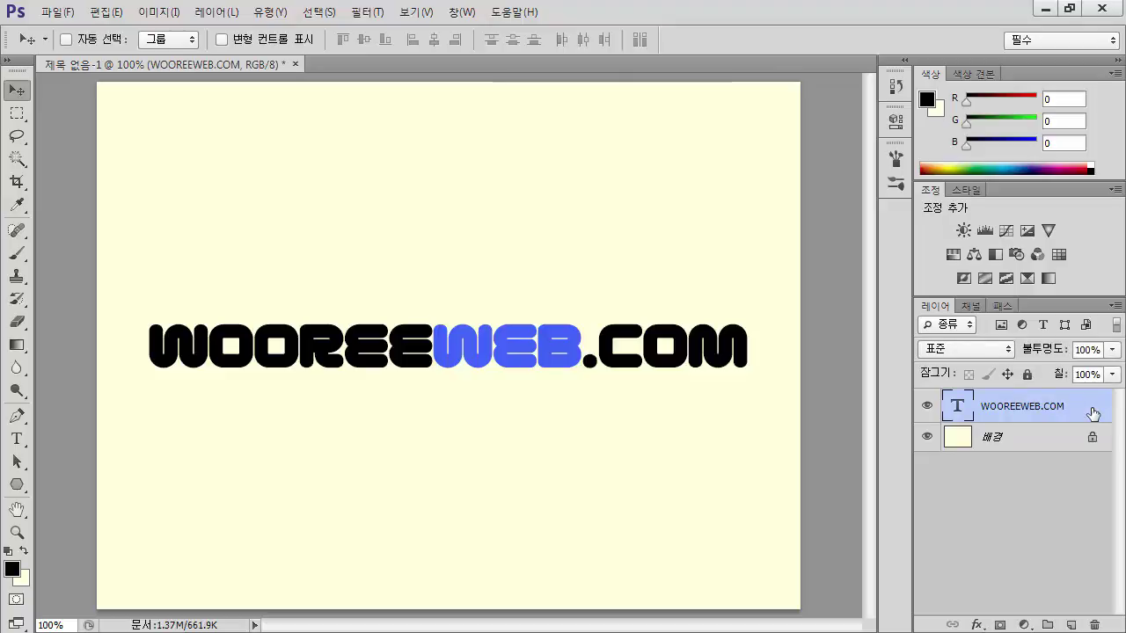
double_click(1093, 415)
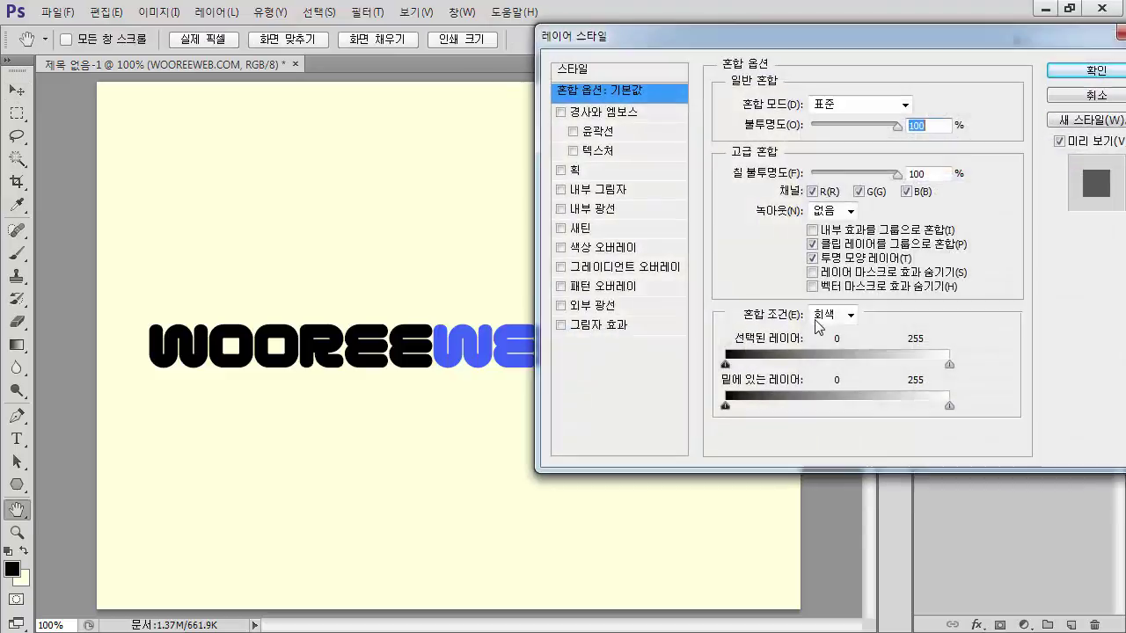
click(617, 115)
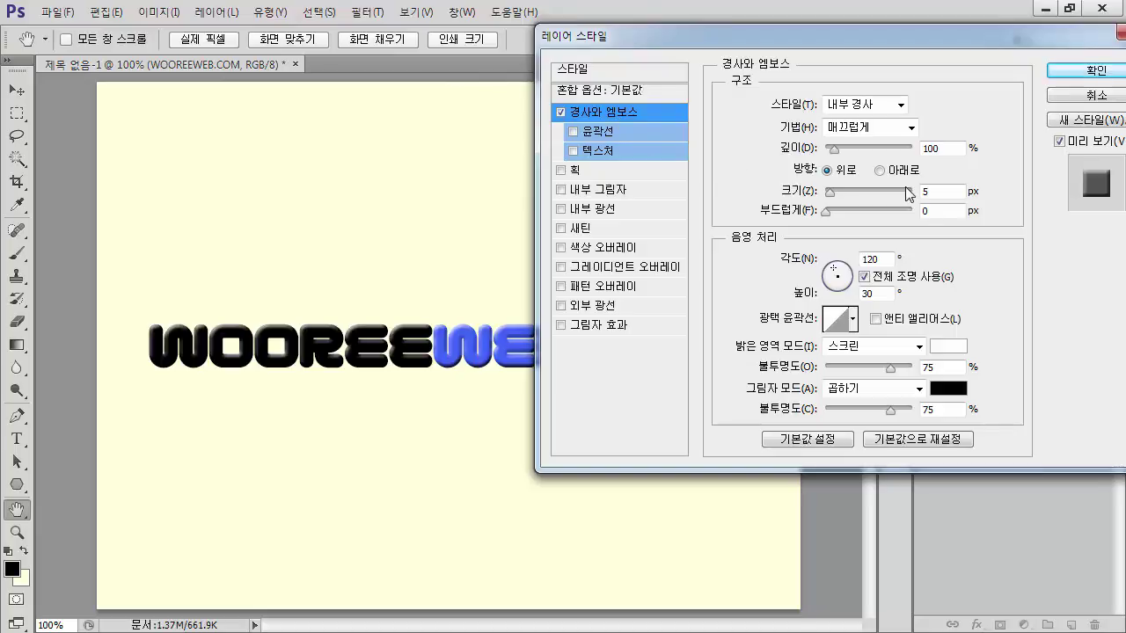
click(1093, 70)
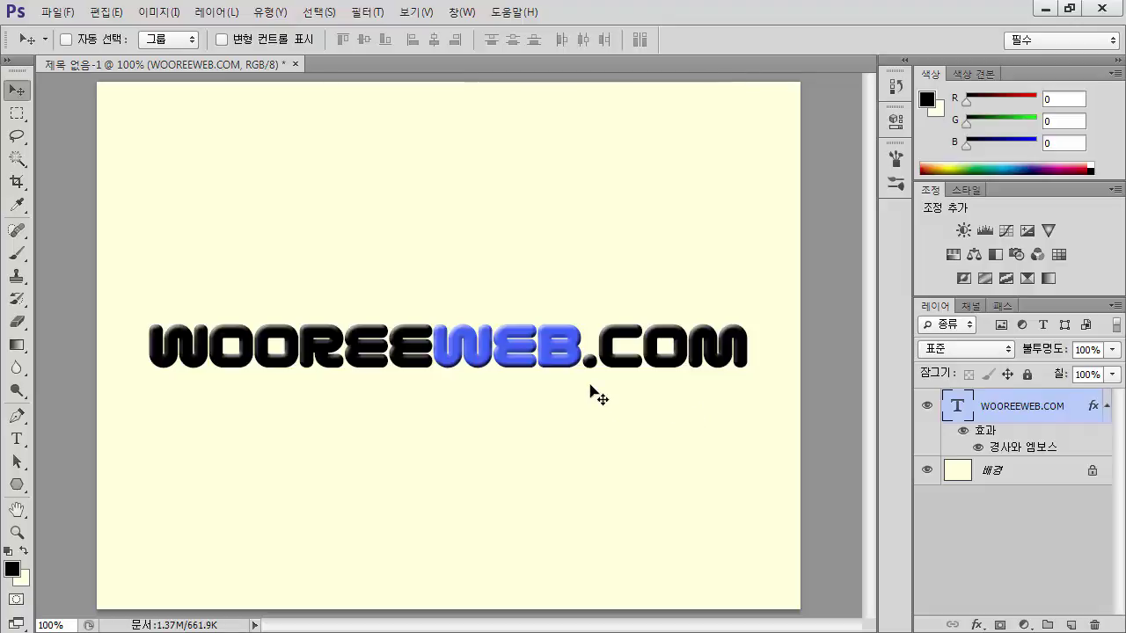
Add a new empty layer above the text and set the foreground colour to white ffffff
key(ctrl+shift+n)
key(Return)
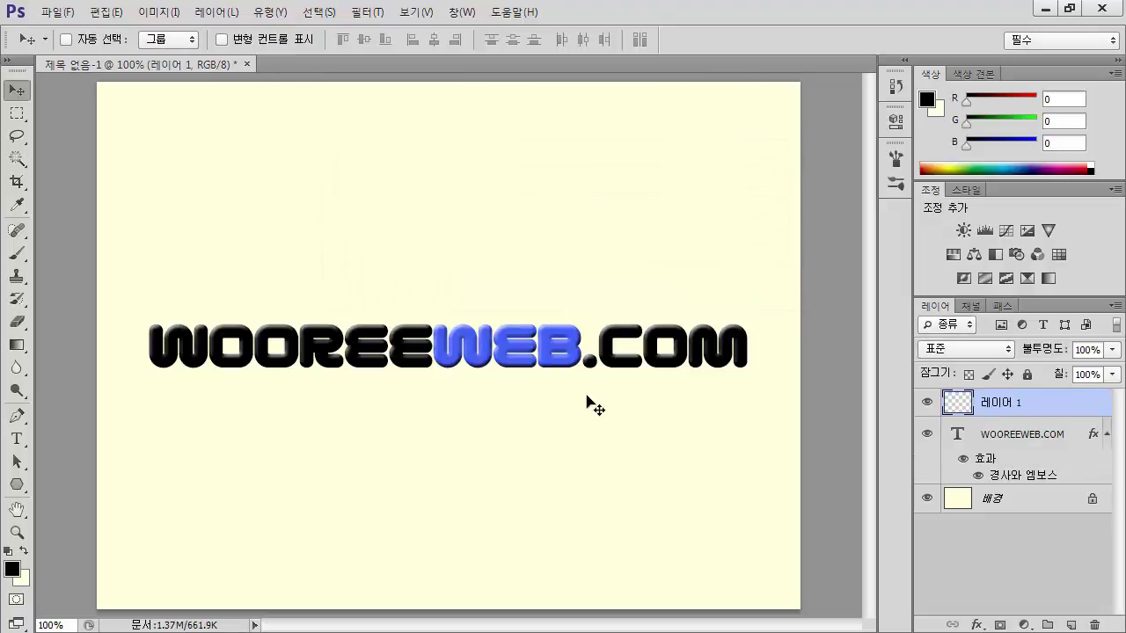
key(x)
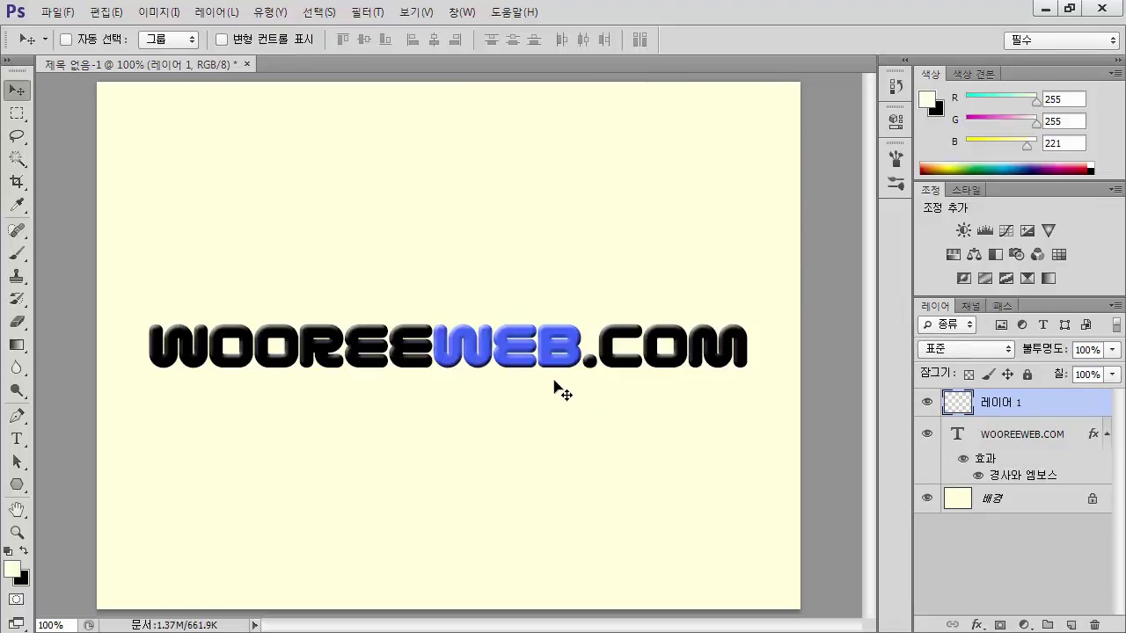
click(13, 571)
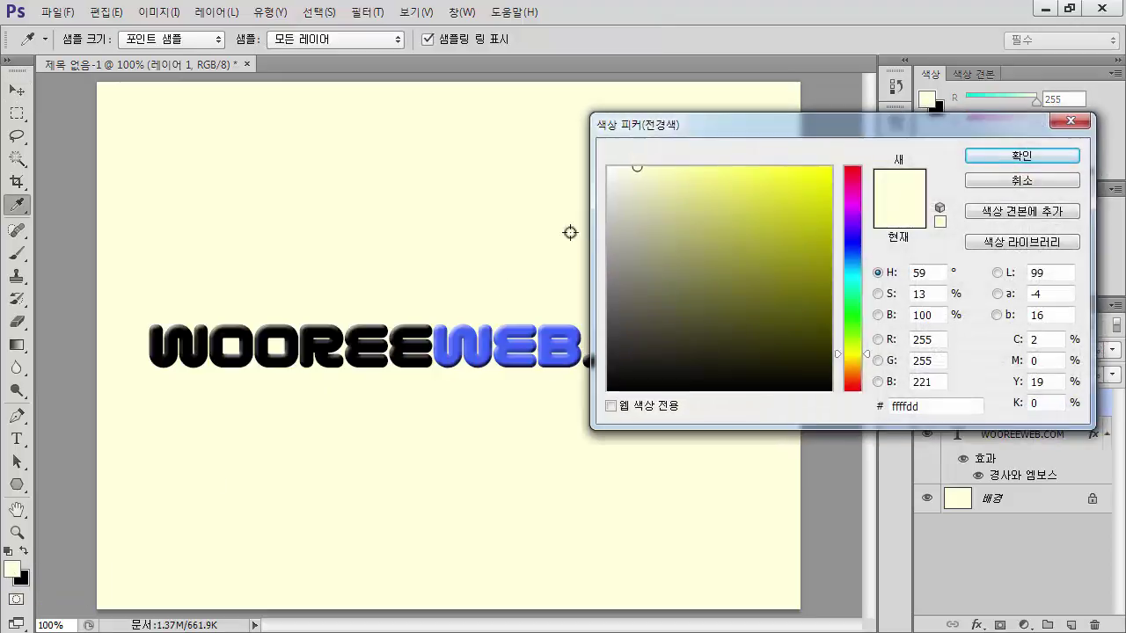
drag(645, 185, 584, 160)
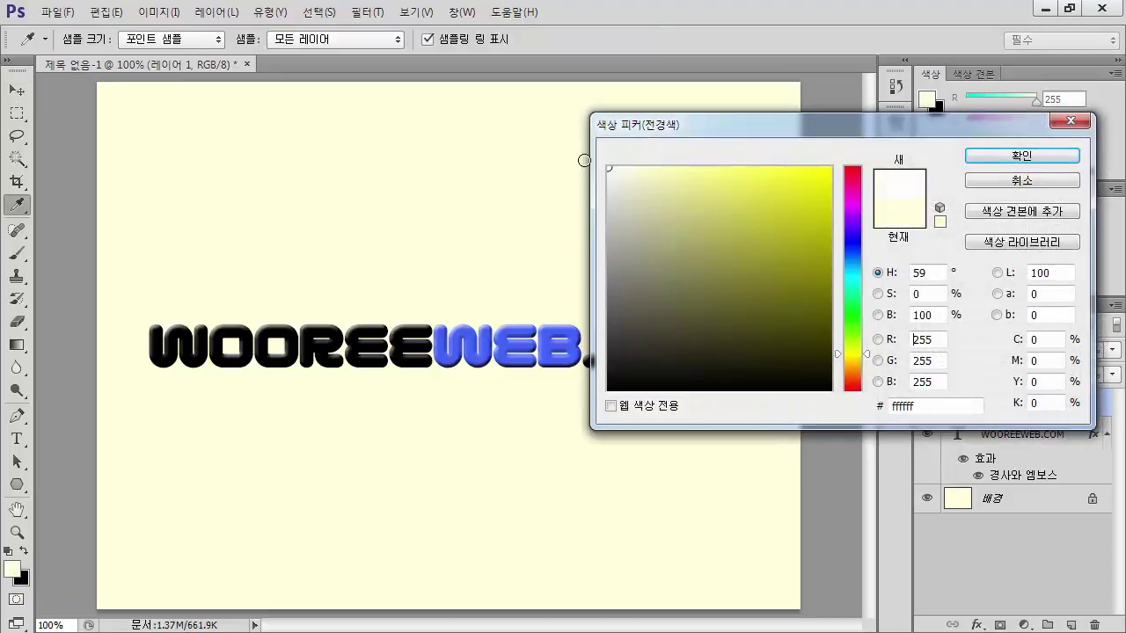
click(1000, 152)
key(v)
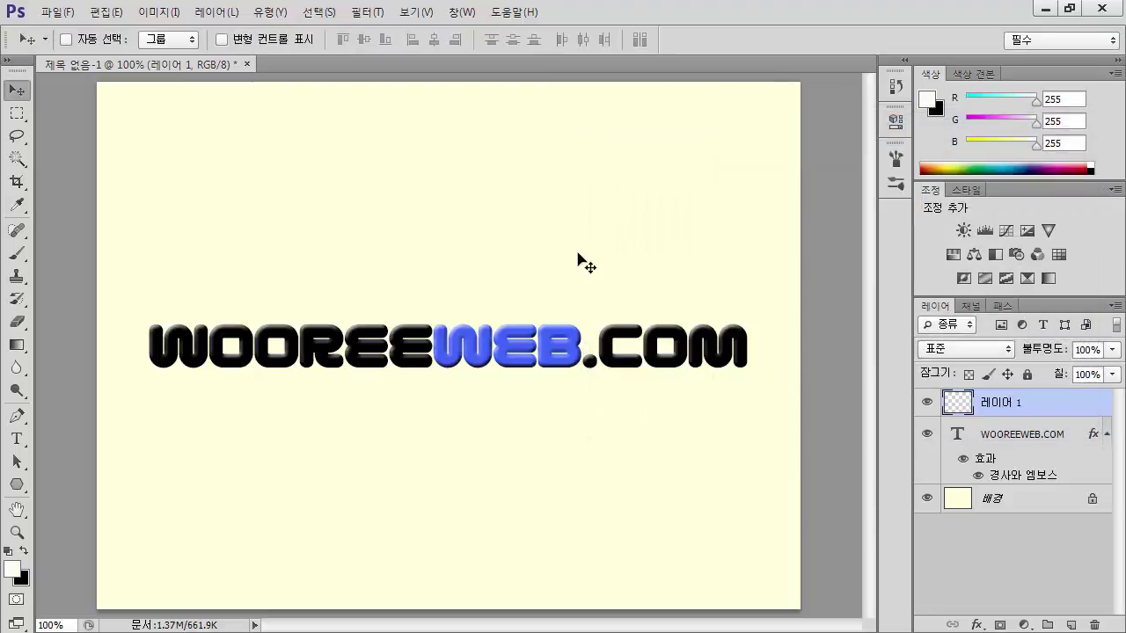
Fill a tall rectangular selection about 33 by 143 px over the letter R, feathered 15 px, with white, and deselect it
click(16, 119)
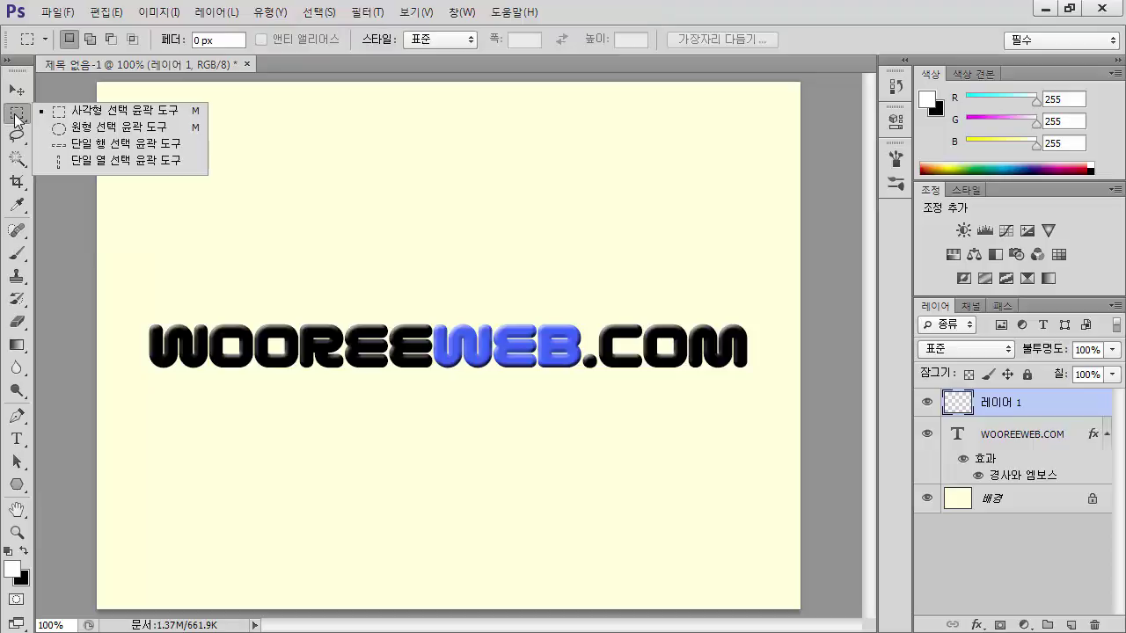
click(86, 114)
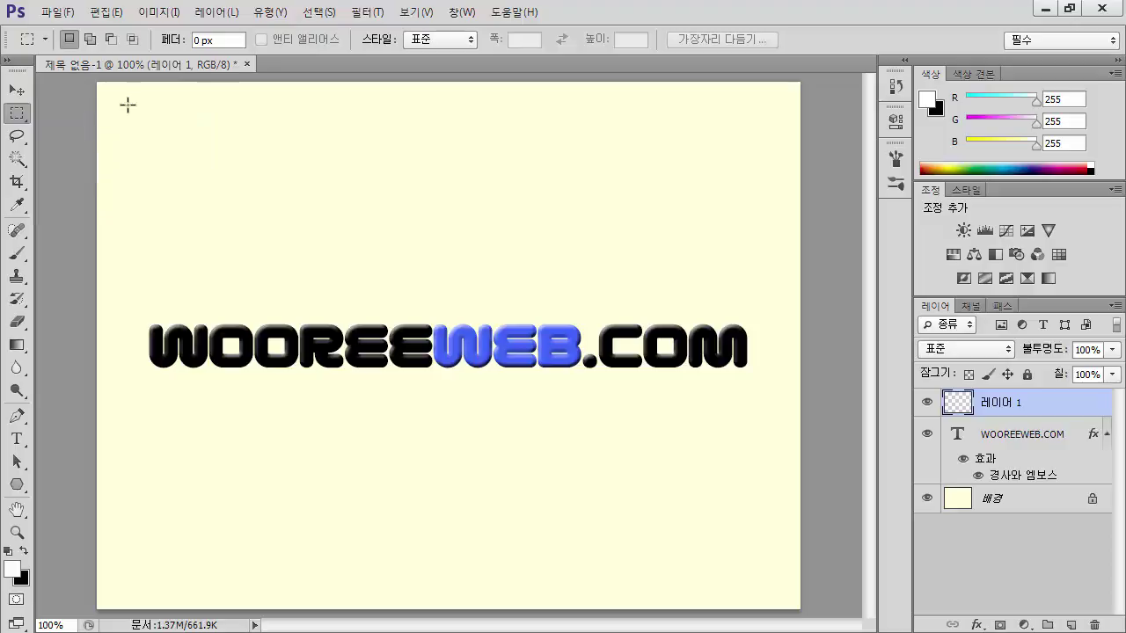
click(222, 41)
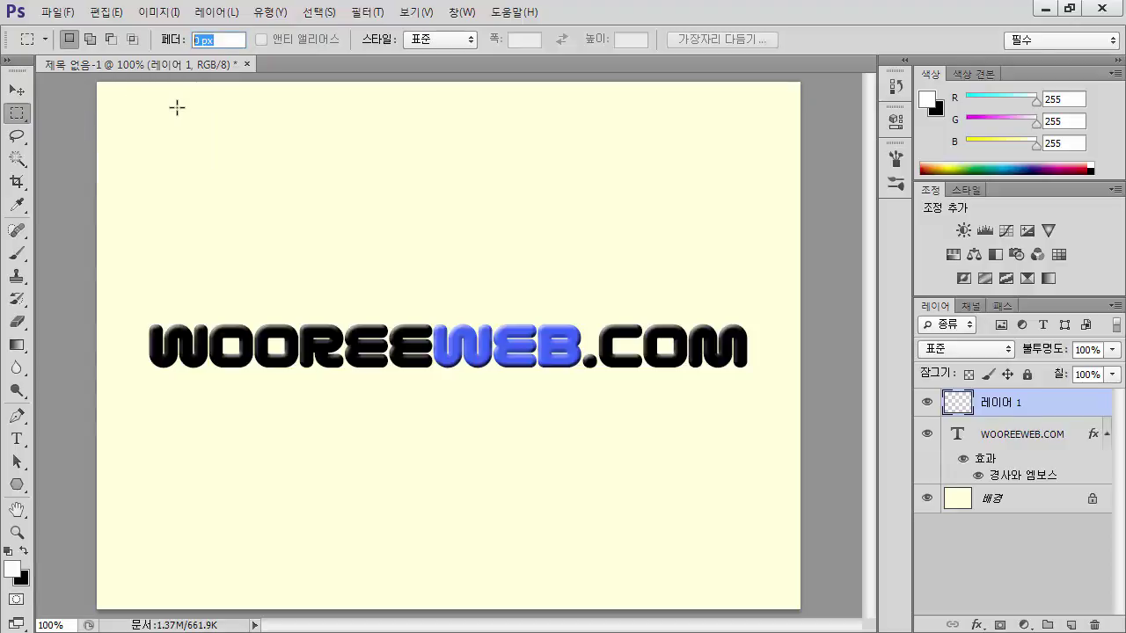
text(15)
key(Return)
drag(304, 289, 333, 415)
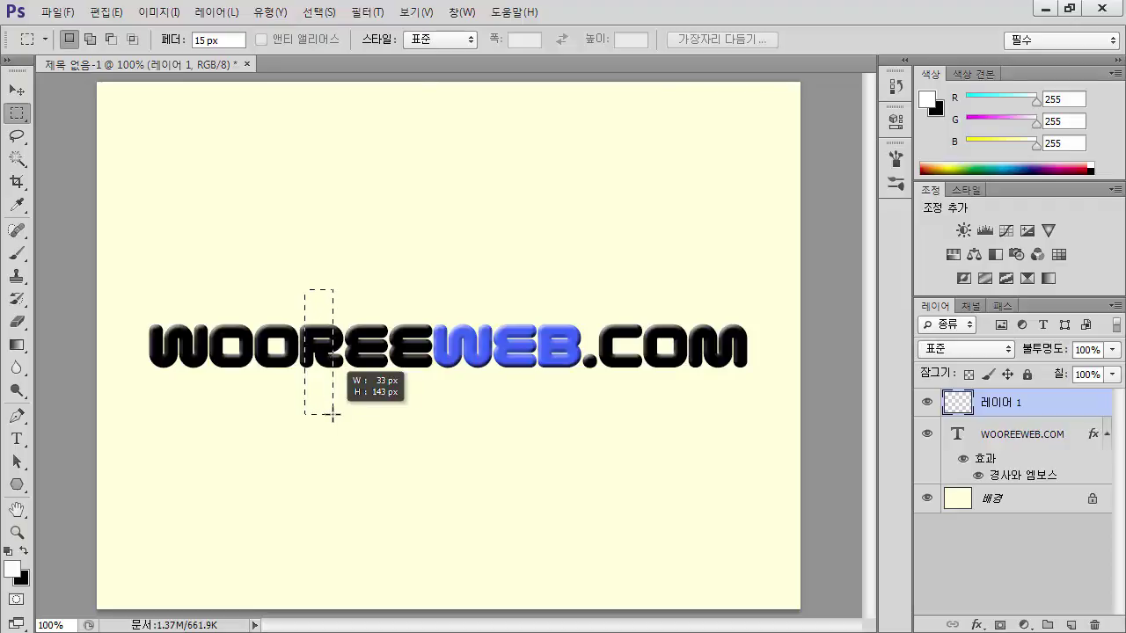
drag(333, 415, 332, 415)
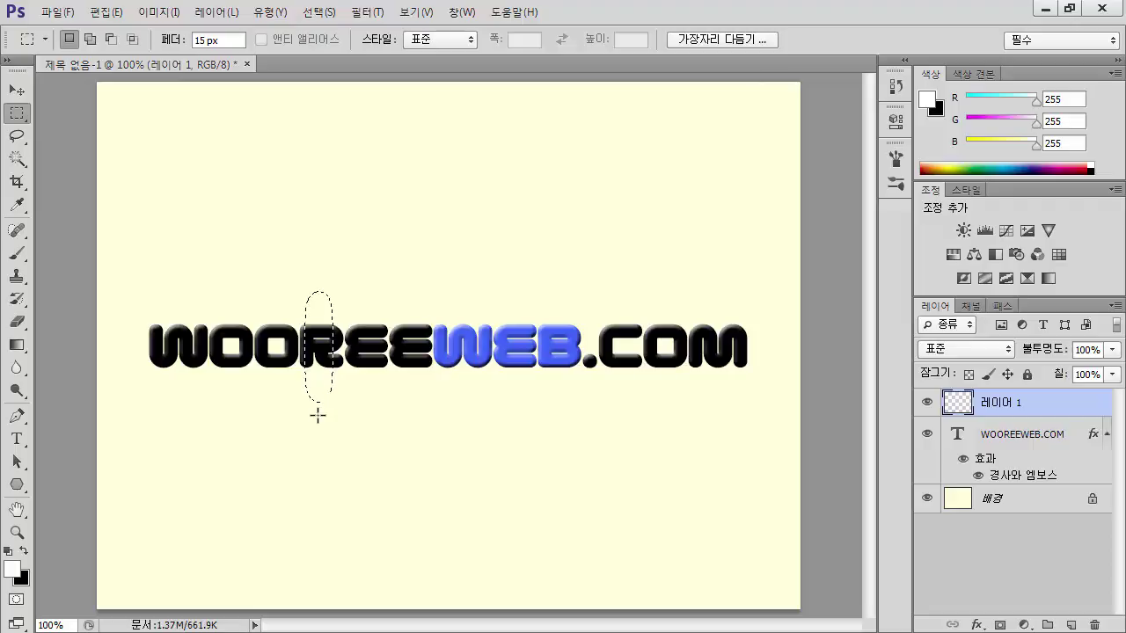
key(alt+Delete)
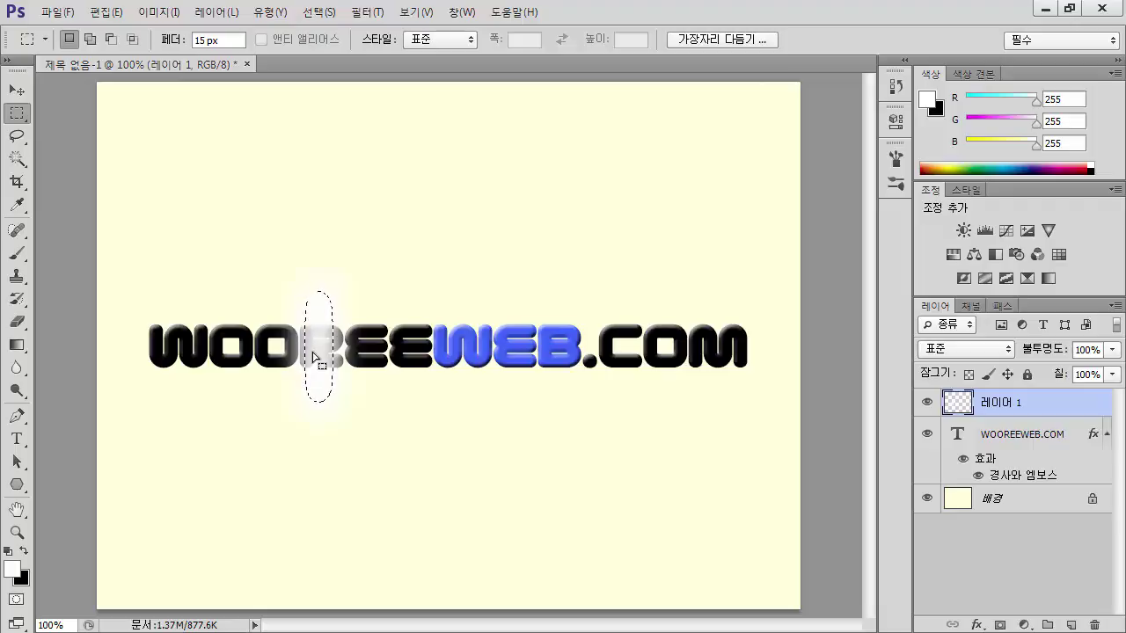
key(ctrl+d)
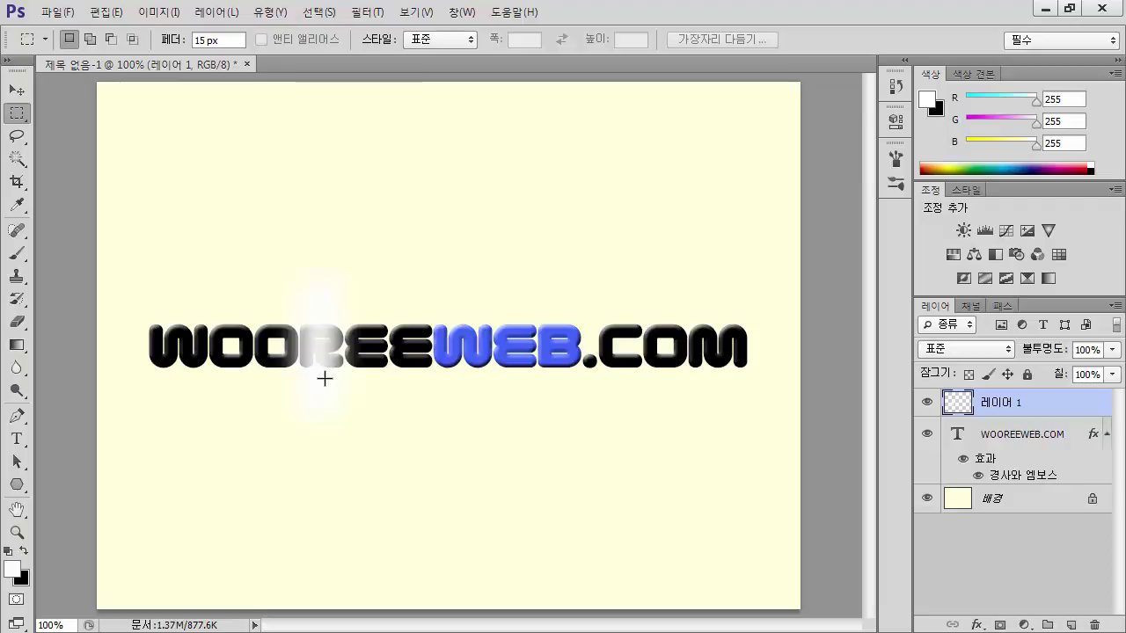
Rotate the white streak about 34.7°, narrow it to about 85.5% width, and move it to the canvas's left edge before the text
key(ctrl+t)
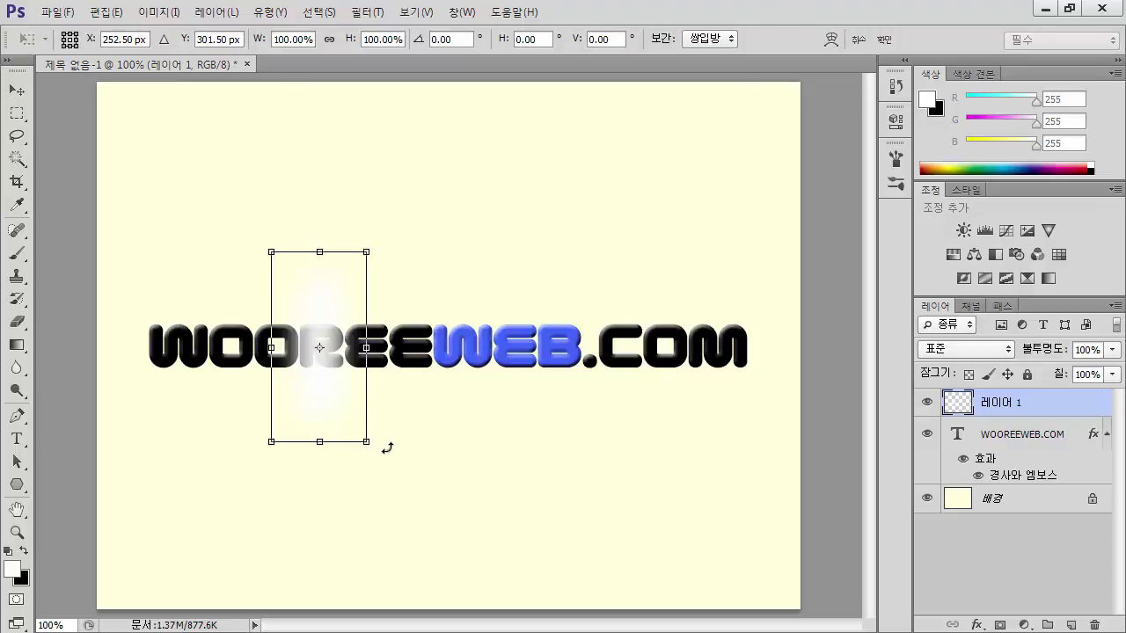
drag(384, 449, 319, 464)
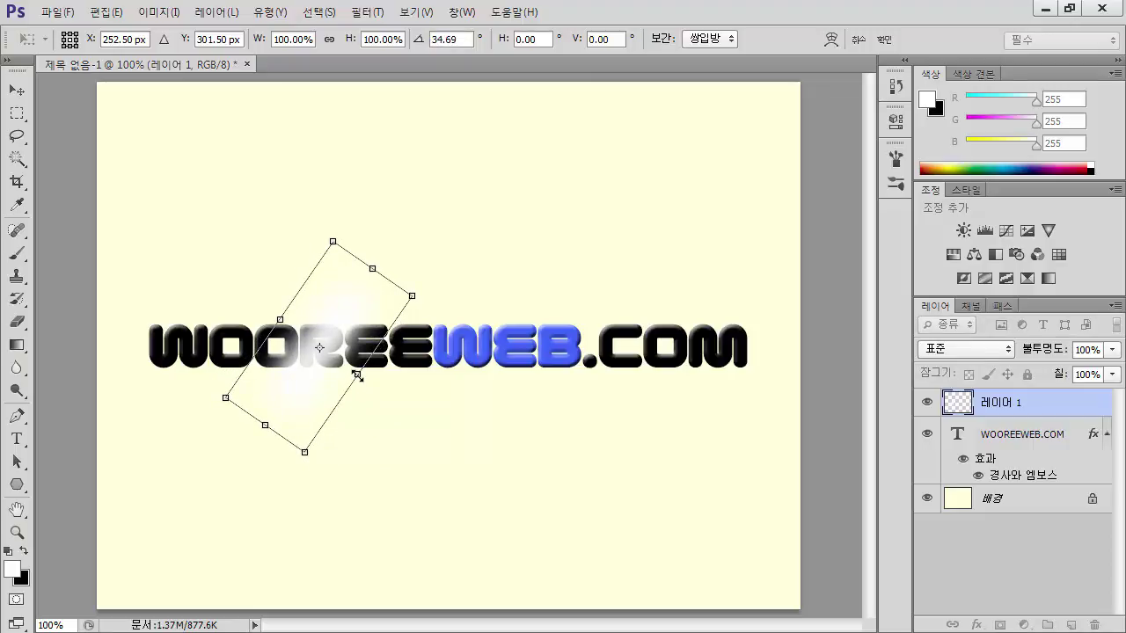
drag(356, 374, 345, 367)
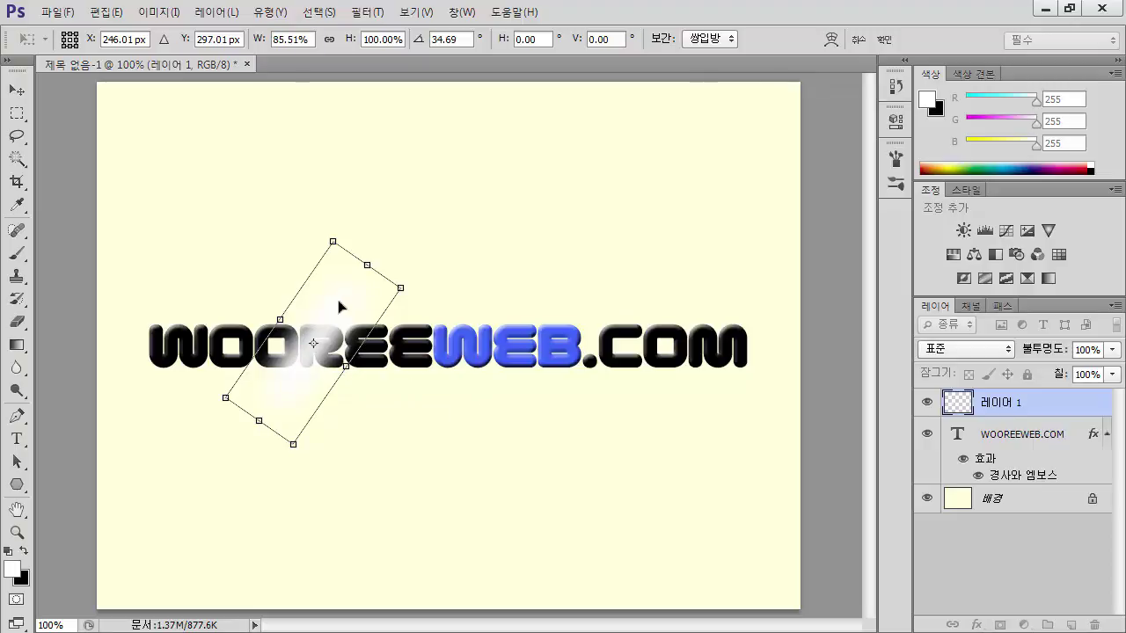
drag(347, 310, 133, 312)
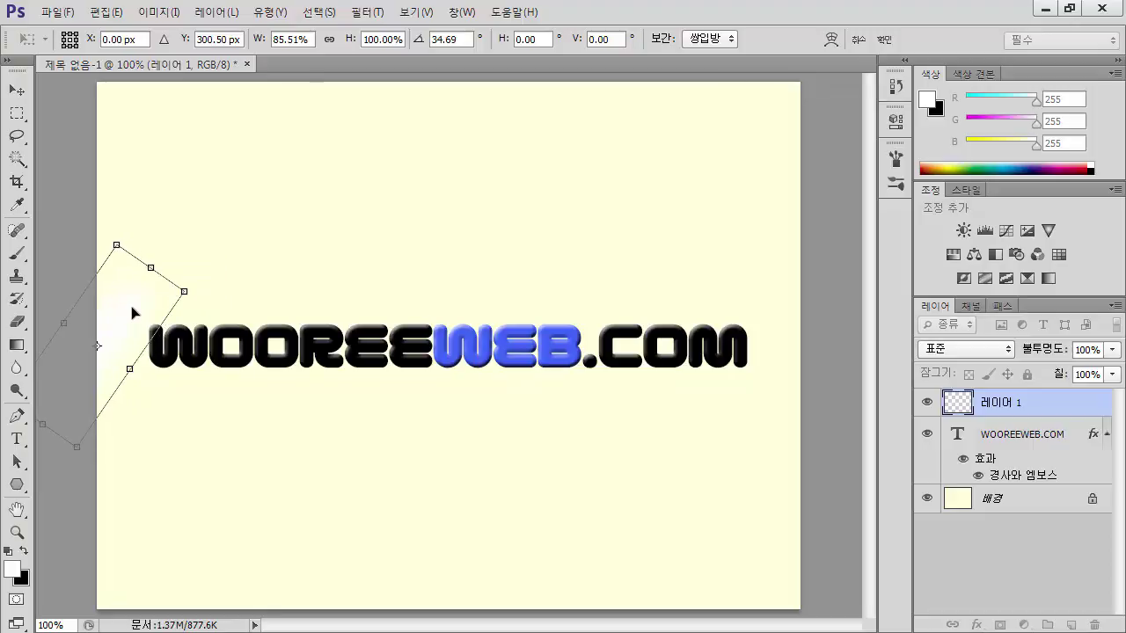
key(Return)
key(m)
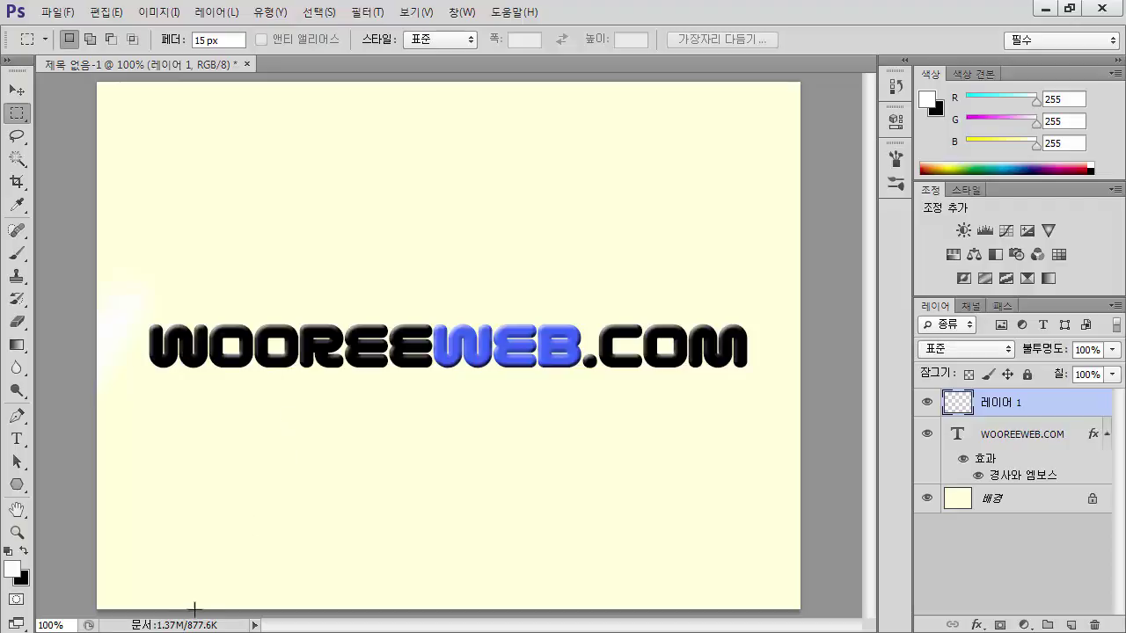
Show the animation timeline and add a second frame duplicating the first
click(455, 15)
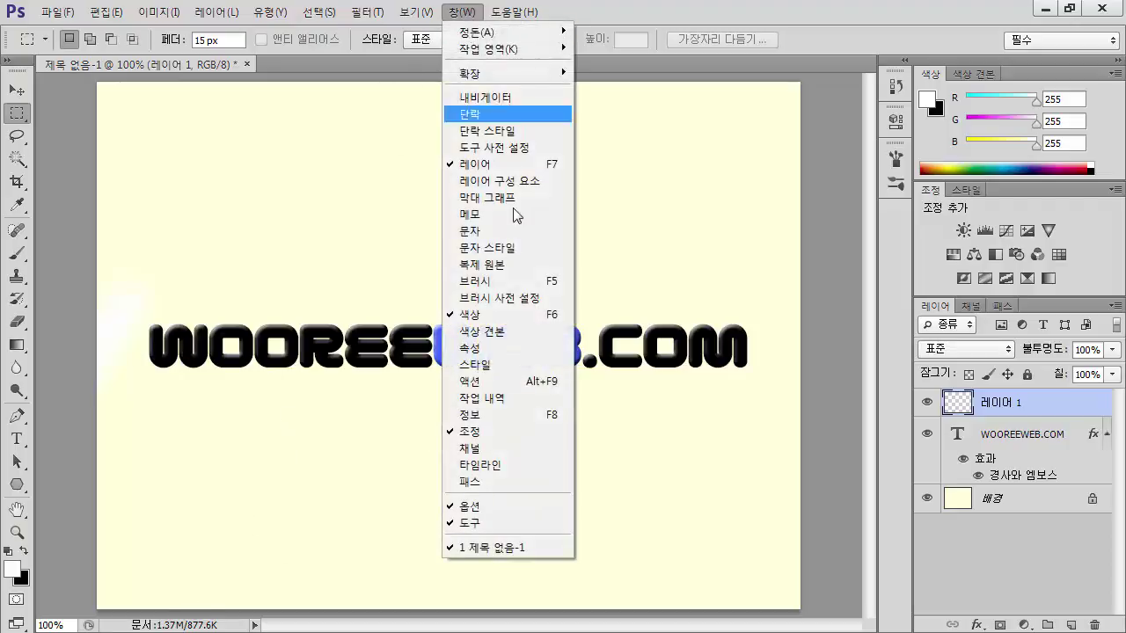
click(510, 464)
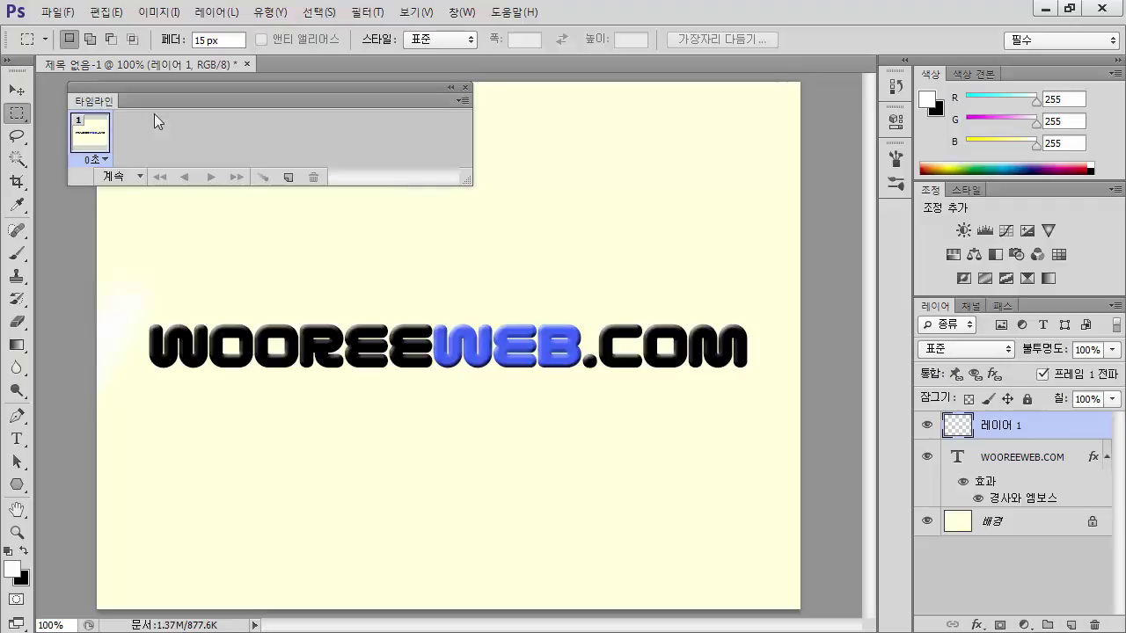
click(288, 178)
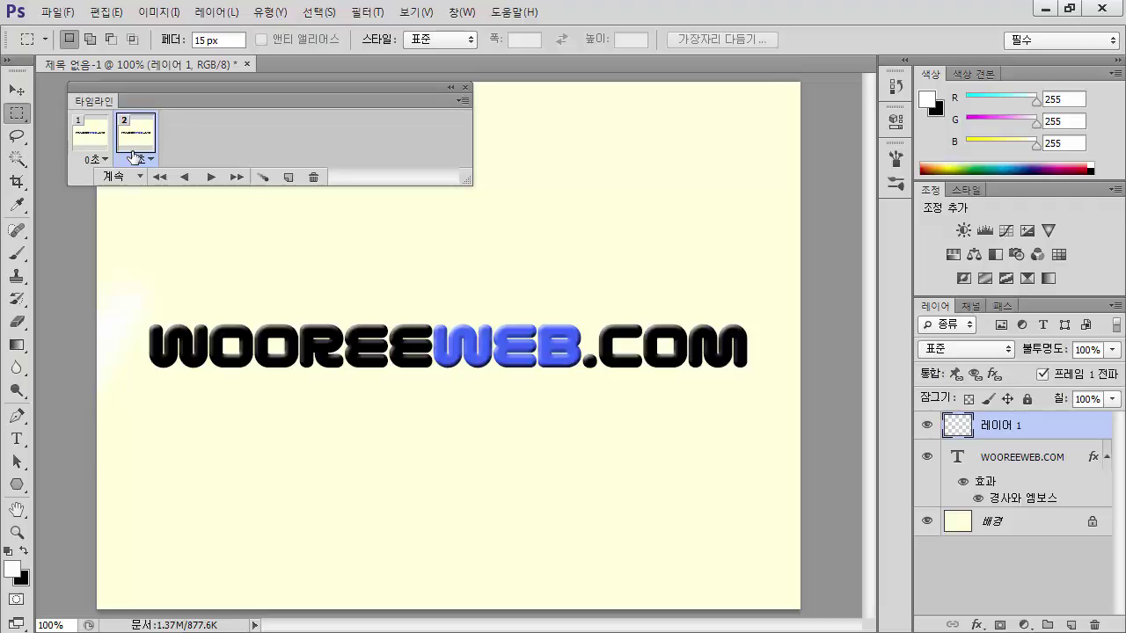
In frame 2, move the white streak across the text to the canvas's right edge, past the final M
click(16, 94)
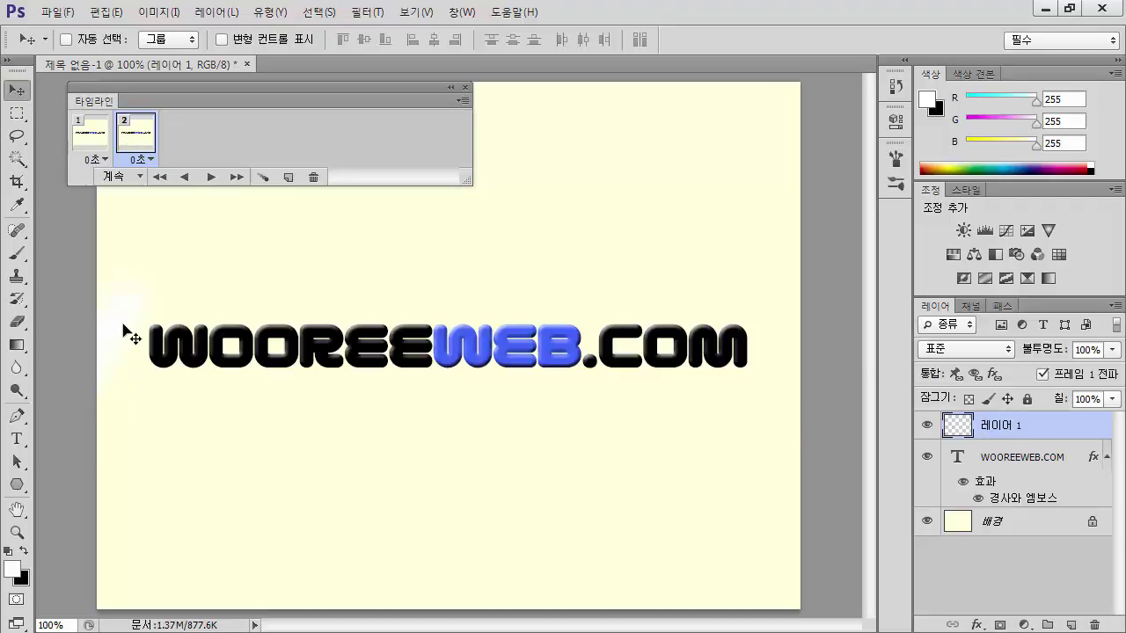
drag(124, 328, 446, 328)
drag(570, 354, 822, 366)
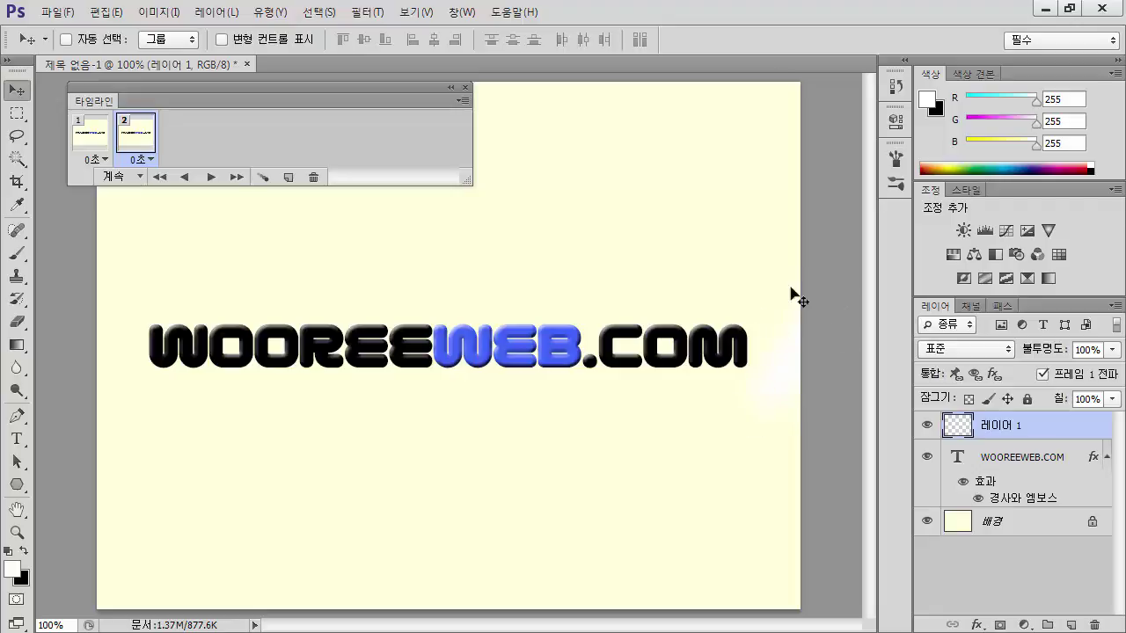
Add a new layer just above the background and fill it with dark green, RGB 8, 57, 16
click(989, 525)
key(ctrl+shift+n)
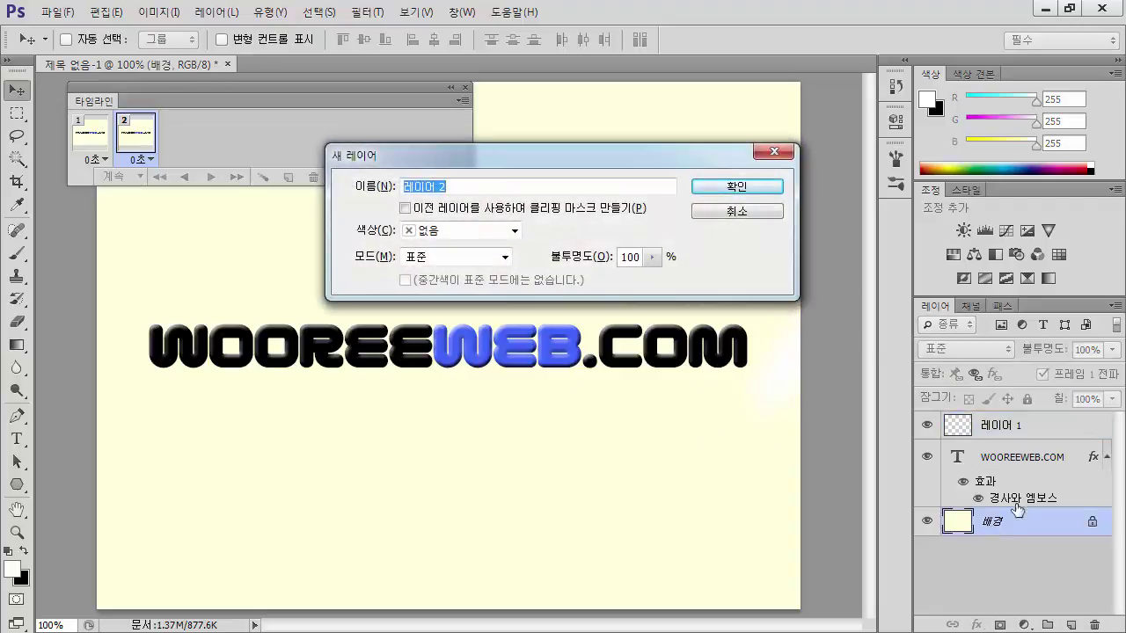
click(739, 188)
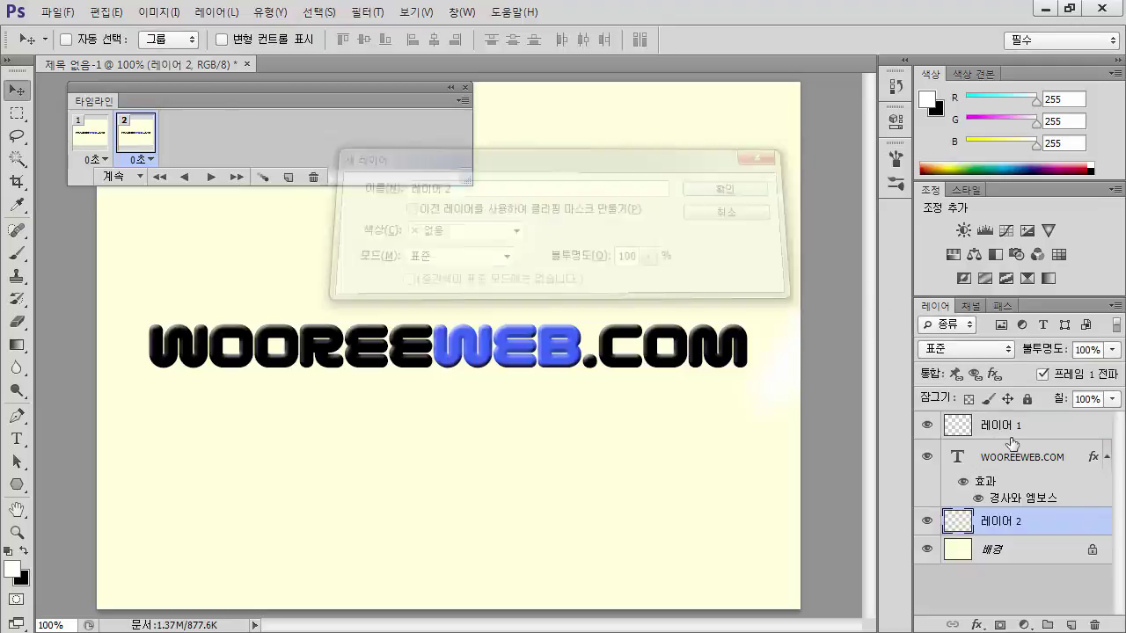
click(16, 573)
drag(797, 305, 802, 309)
drag(857, 267, 853, 309)
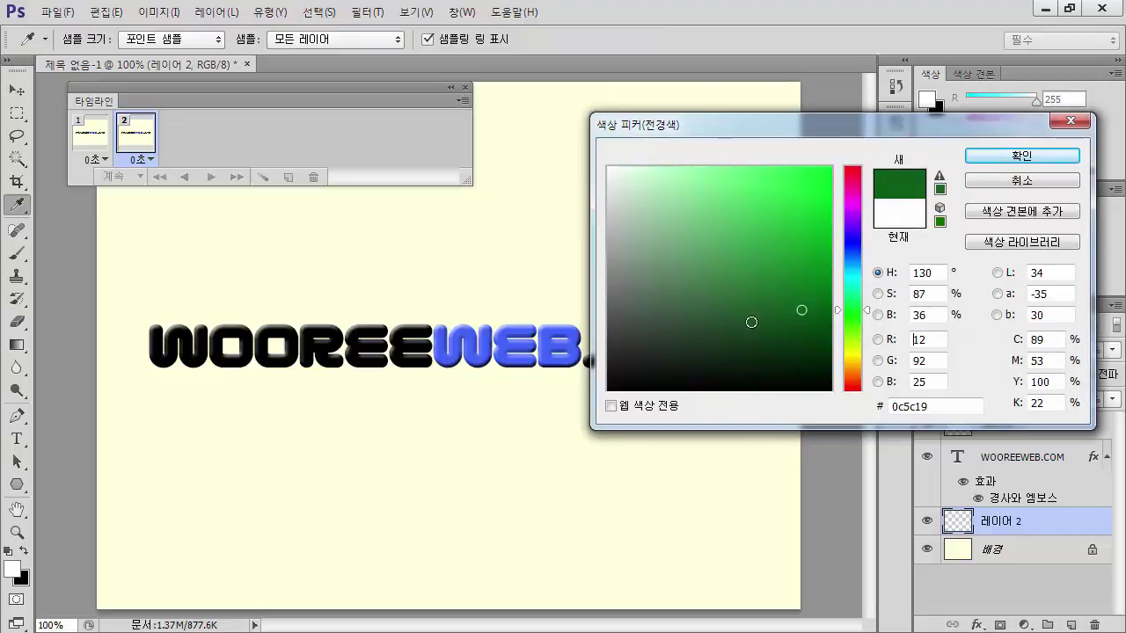
click(801, 346)
click(1021, 155)
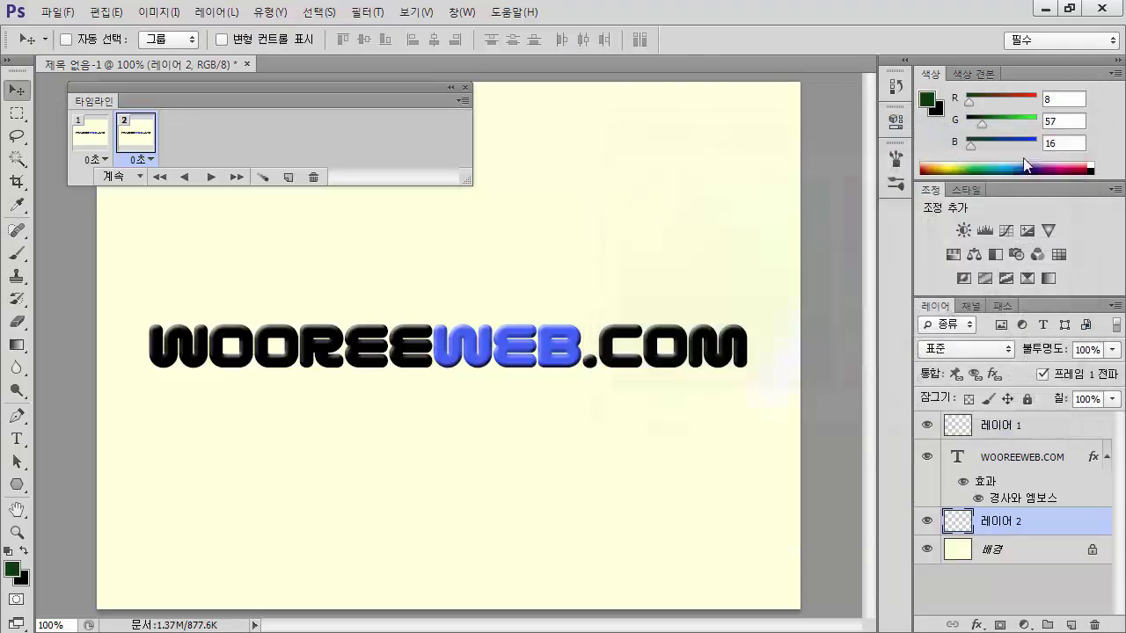
key(alt+BackSpace)
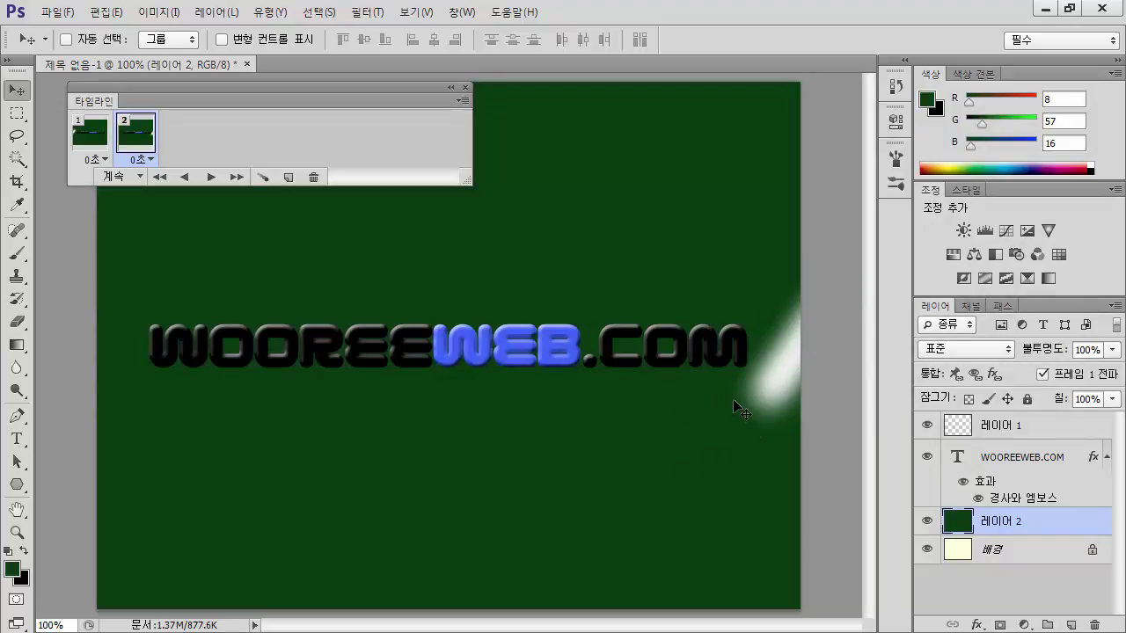
Compare the white streak's position in frames 1 and 2 against the green, and delete the green layer
click(81, 138)
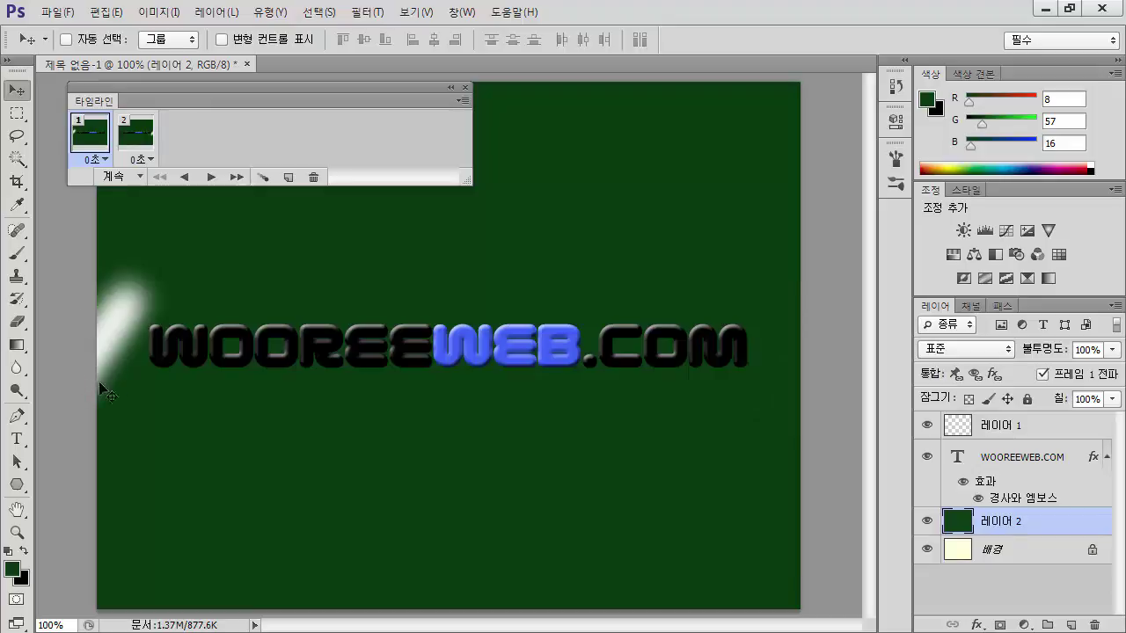
click(136, 141)
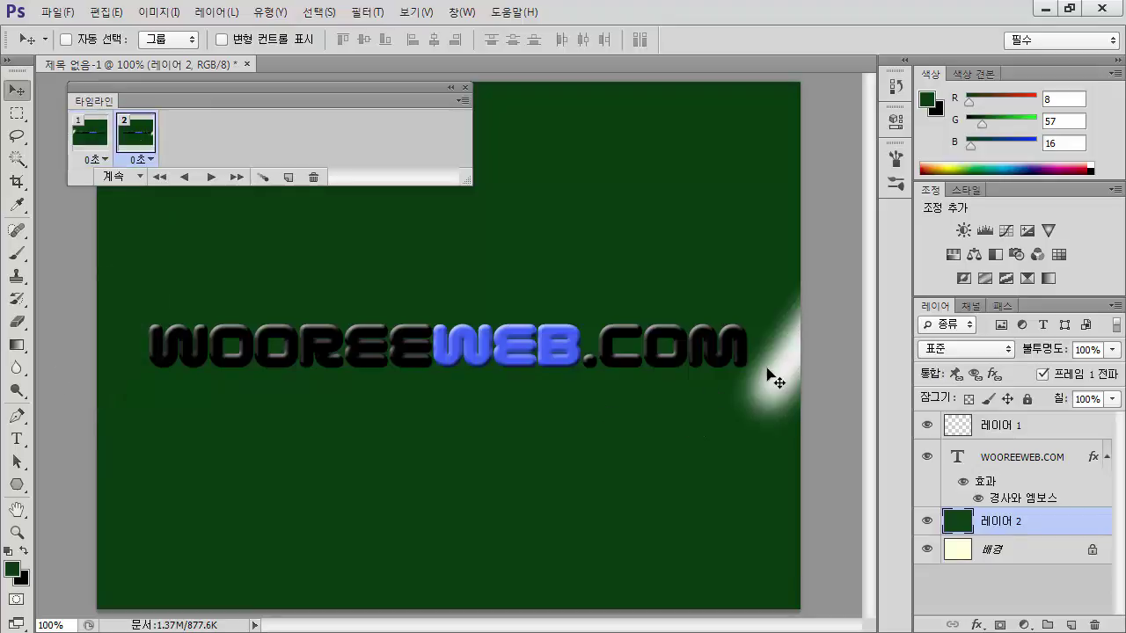
click(98, 133)
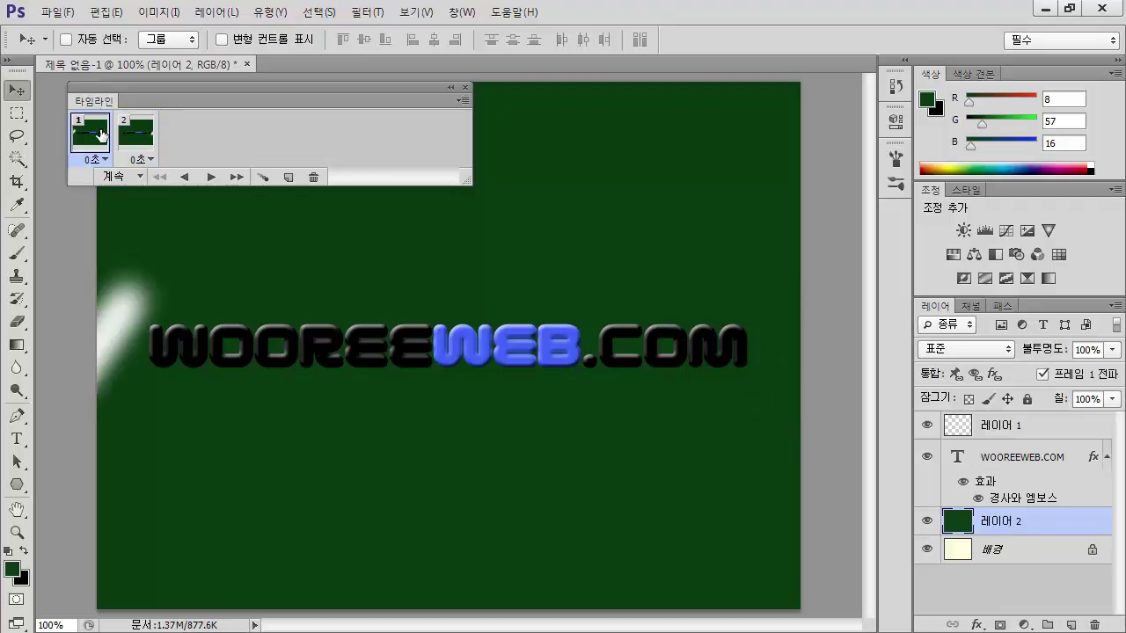
click(130, 141)
click(73, 144)
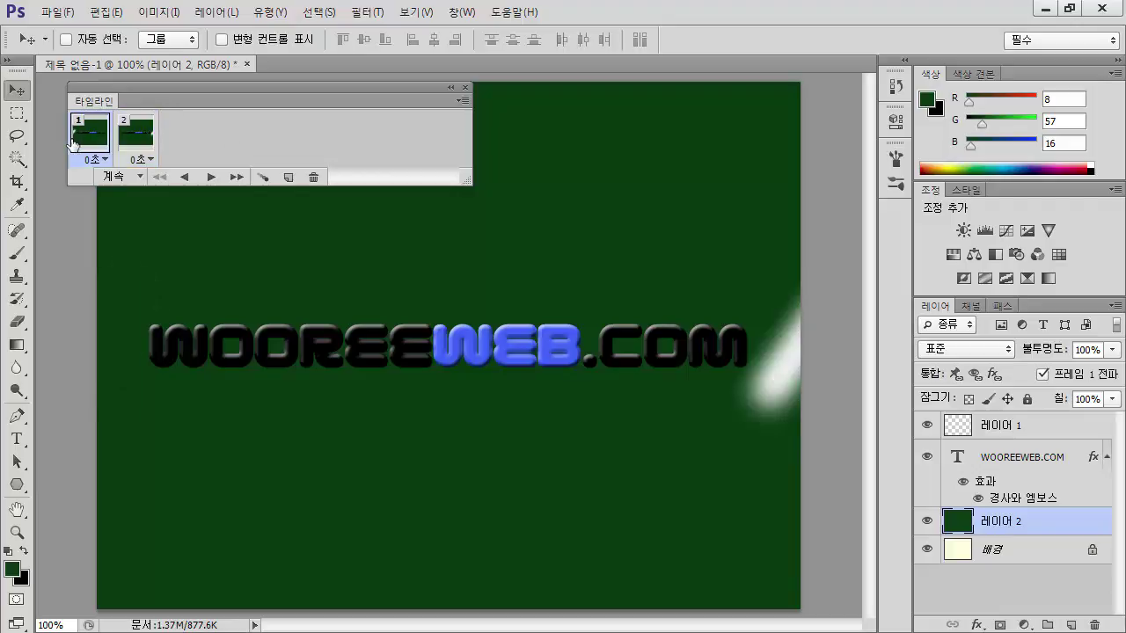
click(129, 143)
click(78, 143)
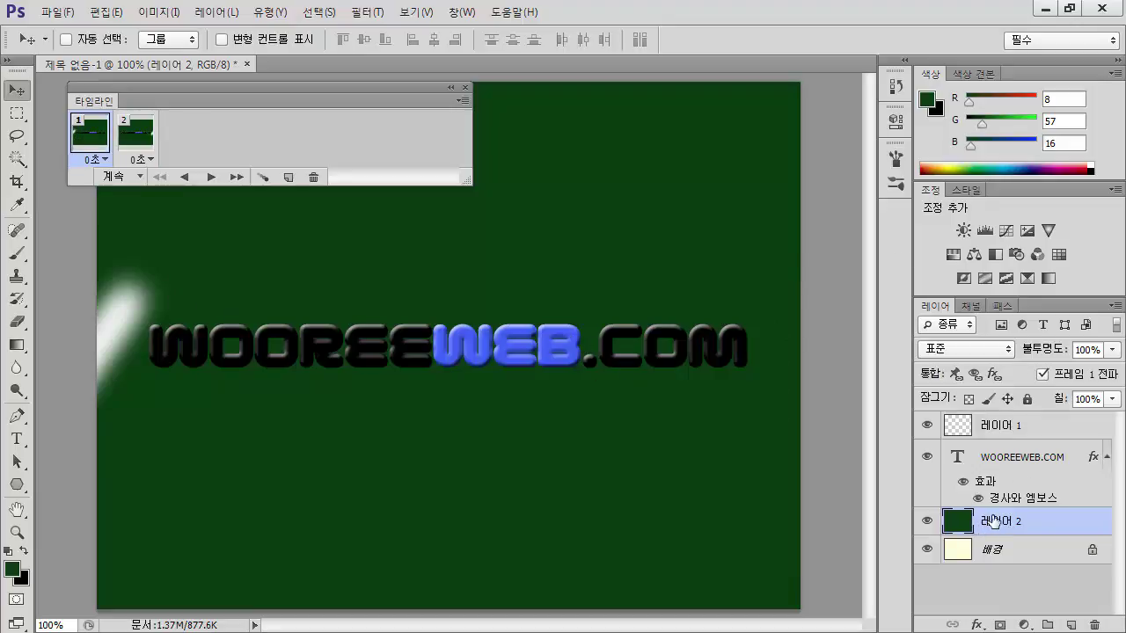
drag(993, 525, 1095, 624)
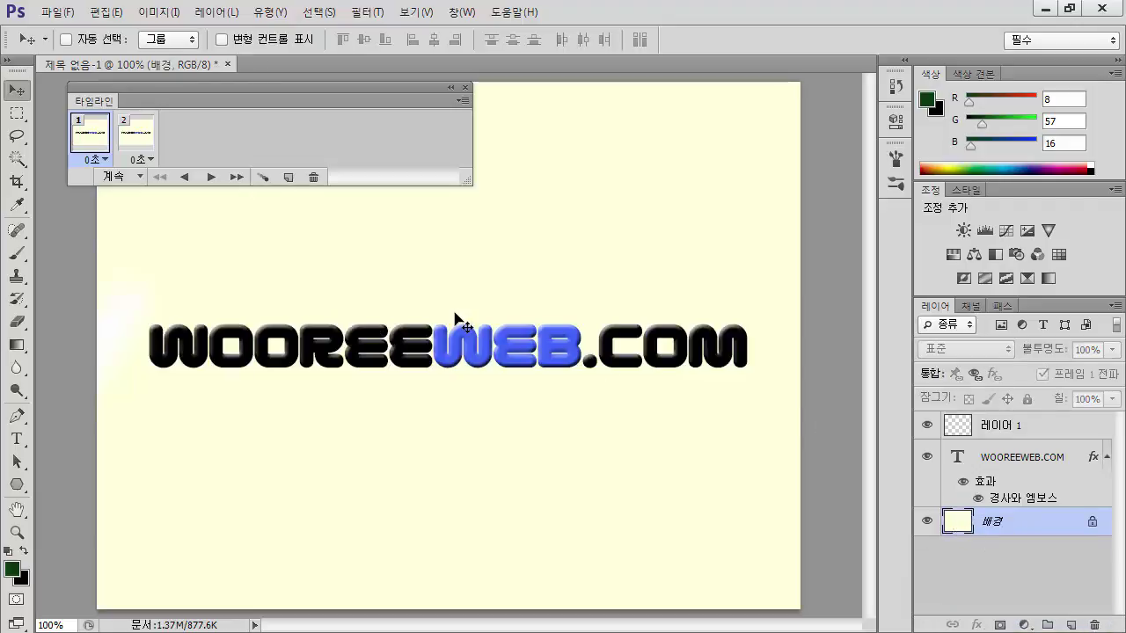
Clip the white streak layer to the WOOREEWEB.COM text layer with a clipping mask
click(1017, 430)
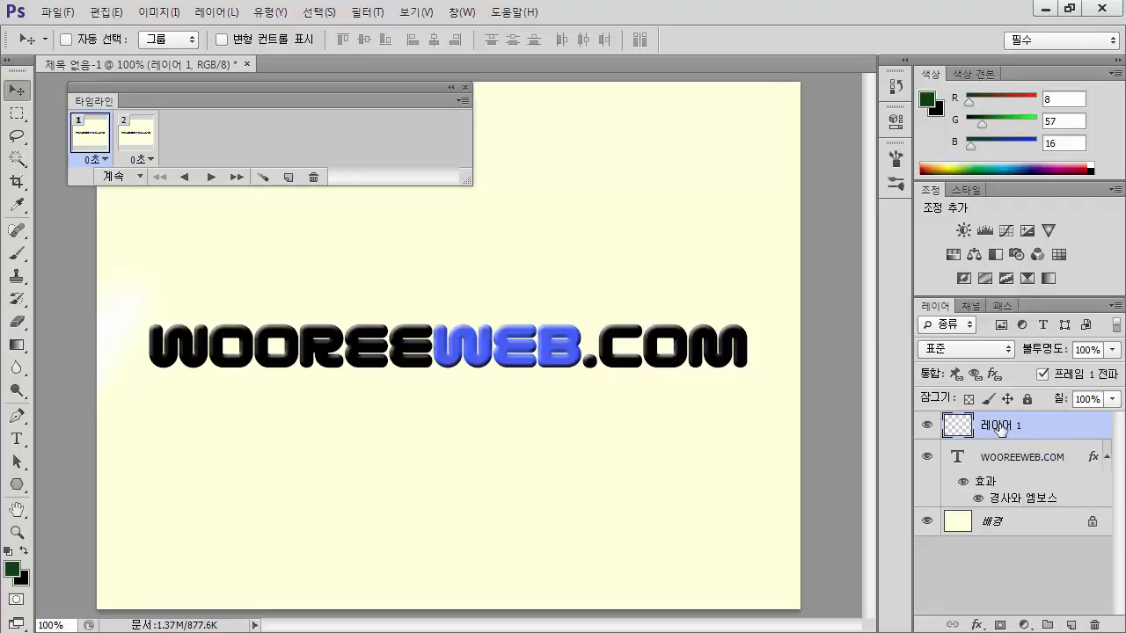
key(ctrl+alt+g)
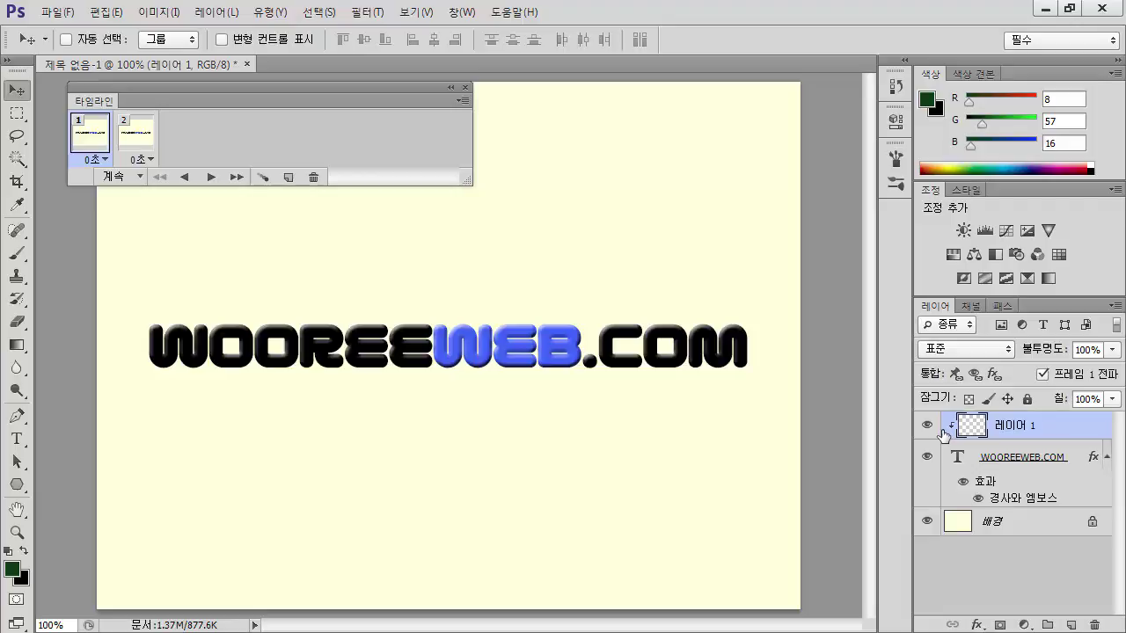
Tween frames 1 and 2 with 10 added frames, including all layers and the position, opacity and effects parameters
shift+click(138, 146)
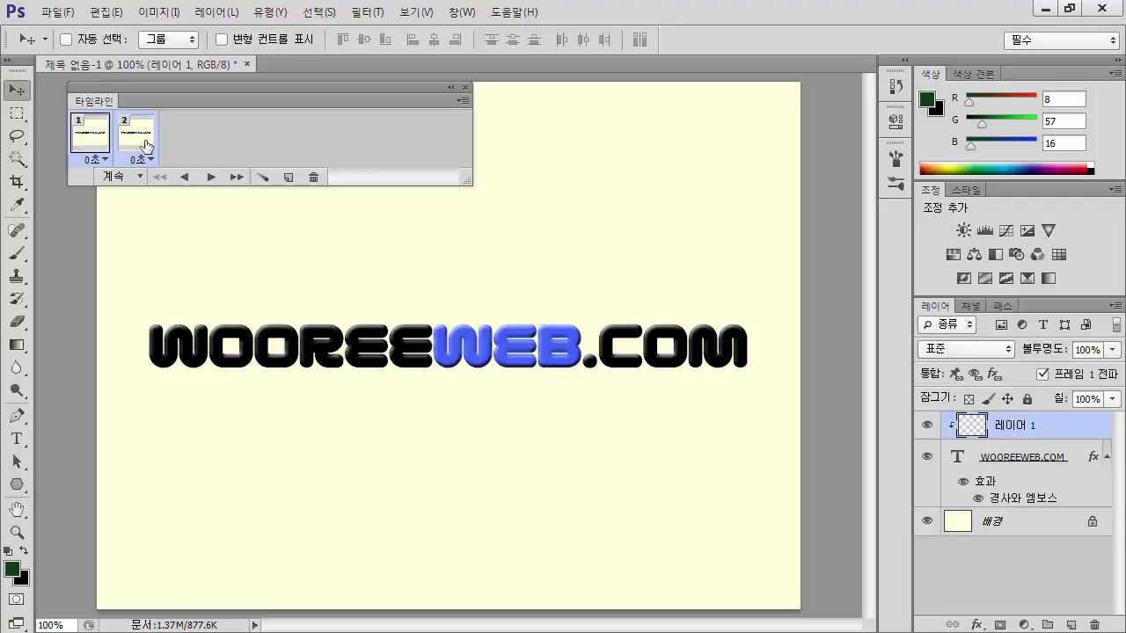
click(264, 180)
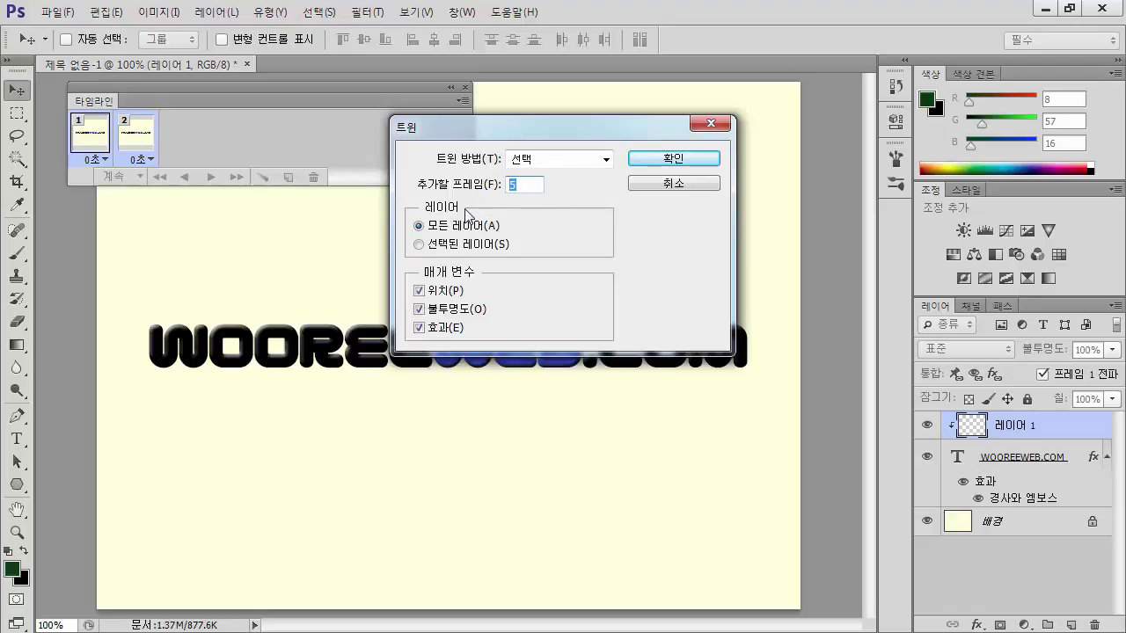
text(10)
click(703, 164)
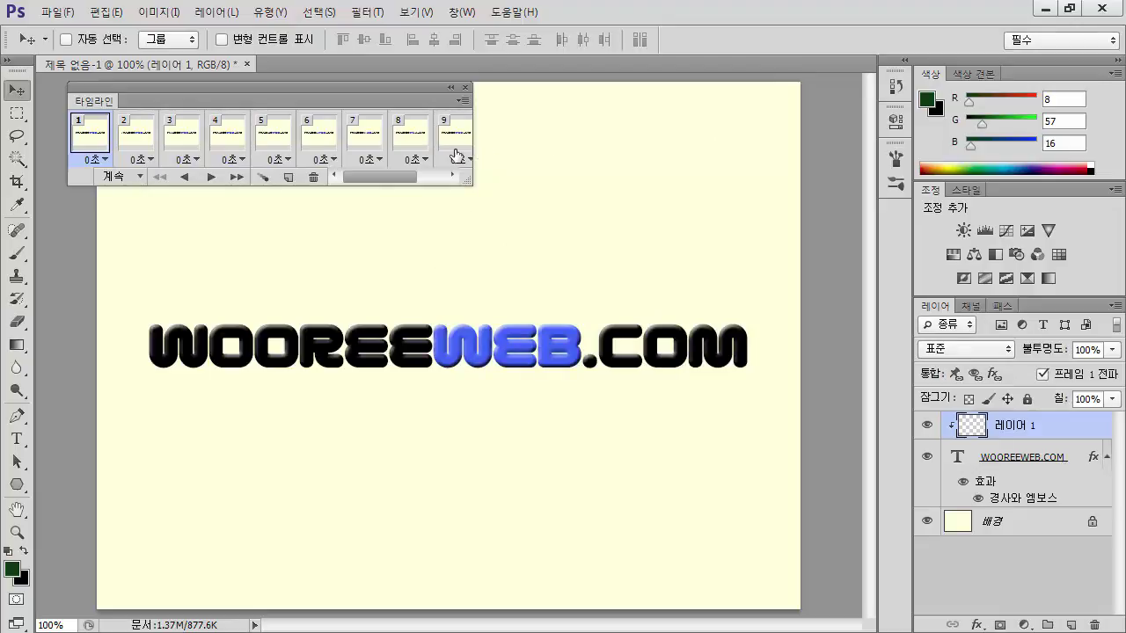
Widen the timeline to show all 12 frames and set the delay of frames 1 and 12 to 0.5 seconds
drag(474, 132, 757, 134)
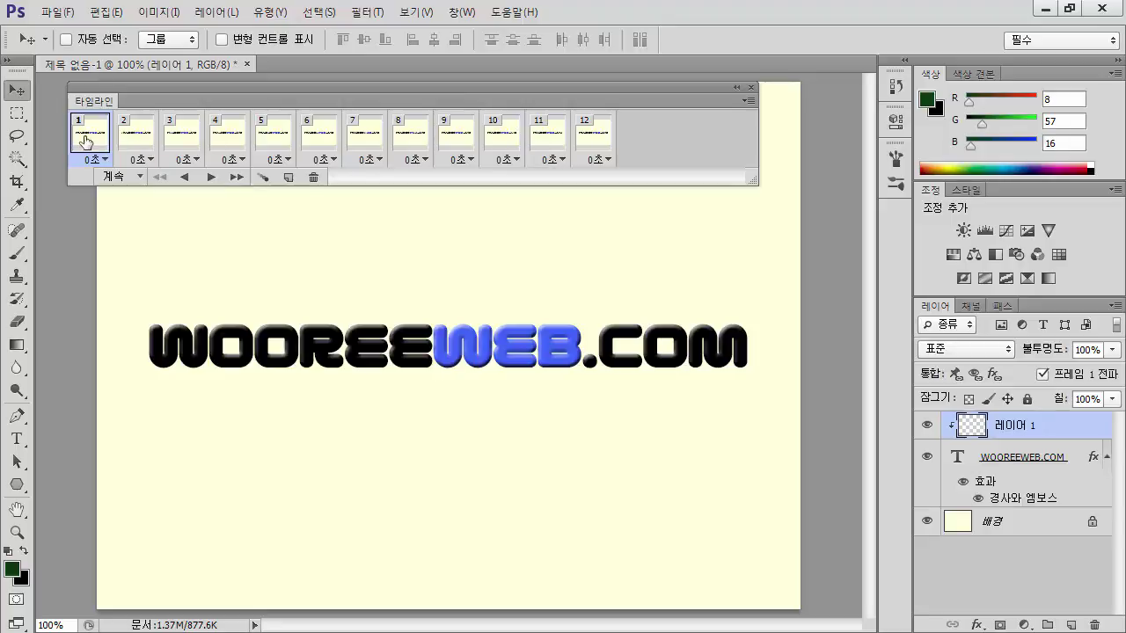
ctrl+click(605, 151)
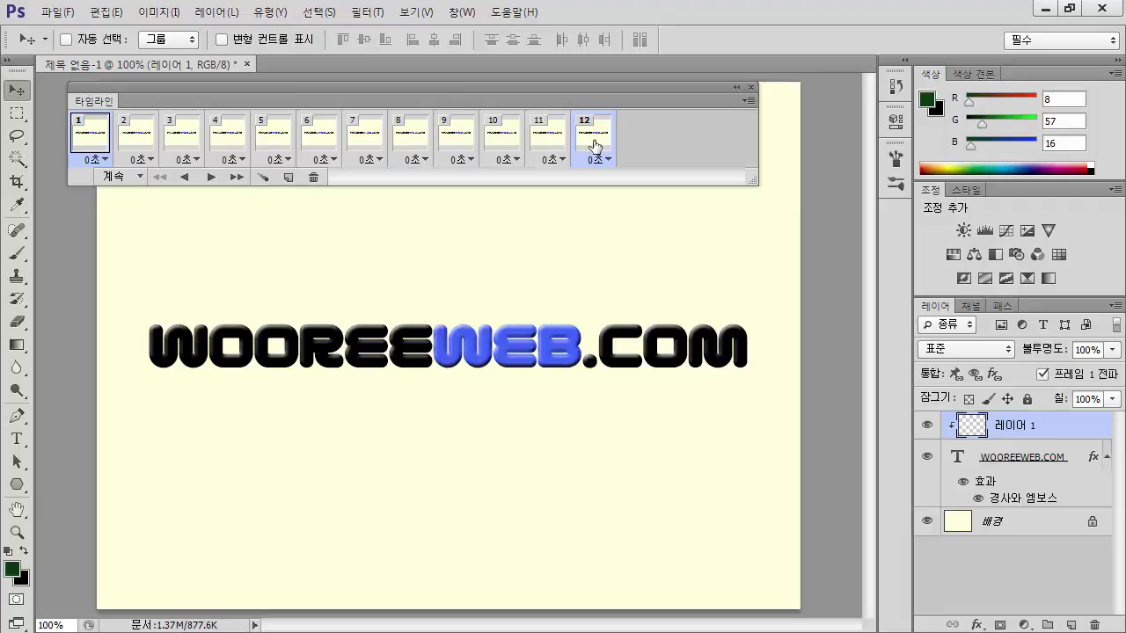
click(98, 159)
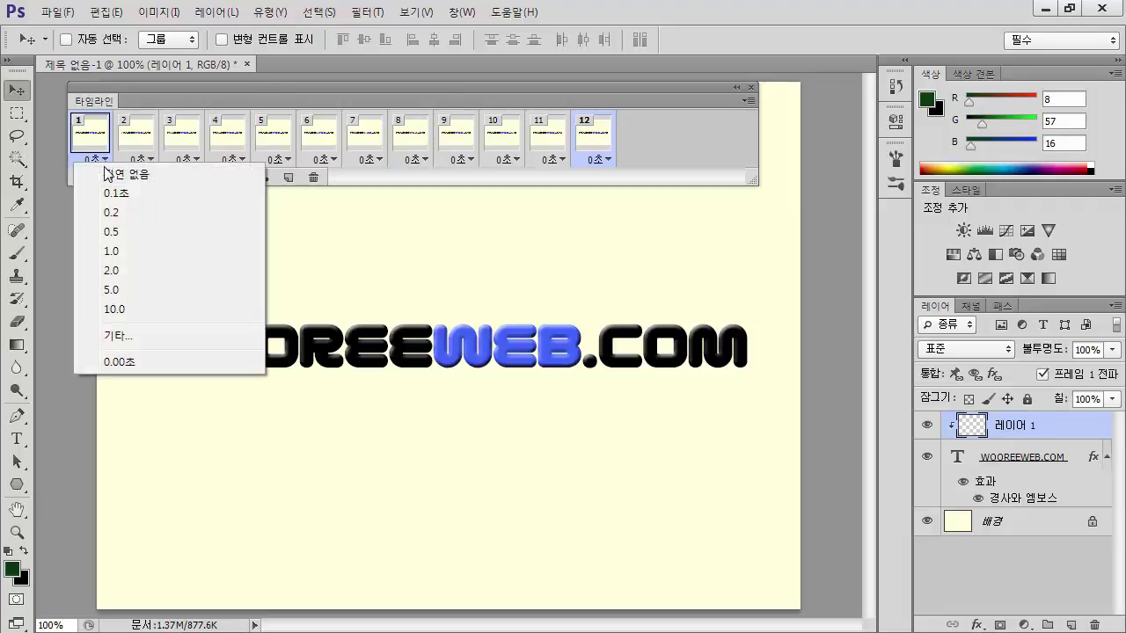
click(106, 233)
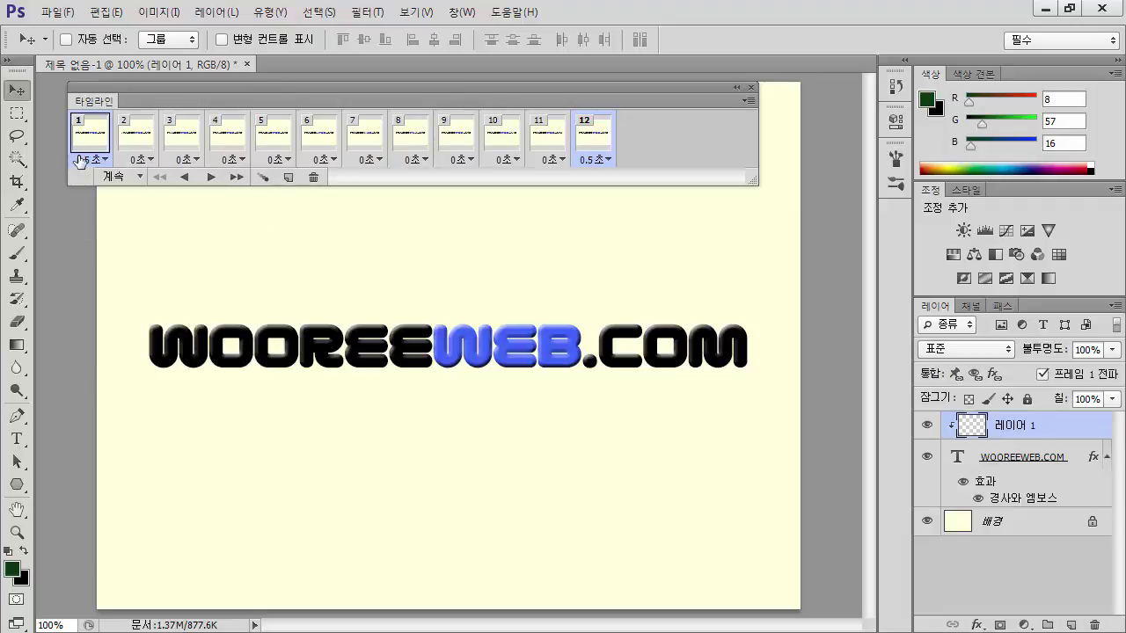
Set the delay of frames 2 through 11 to 0.1 seconds and play the animation from frame 1
click(130, 141)
shift+click(547, 145)
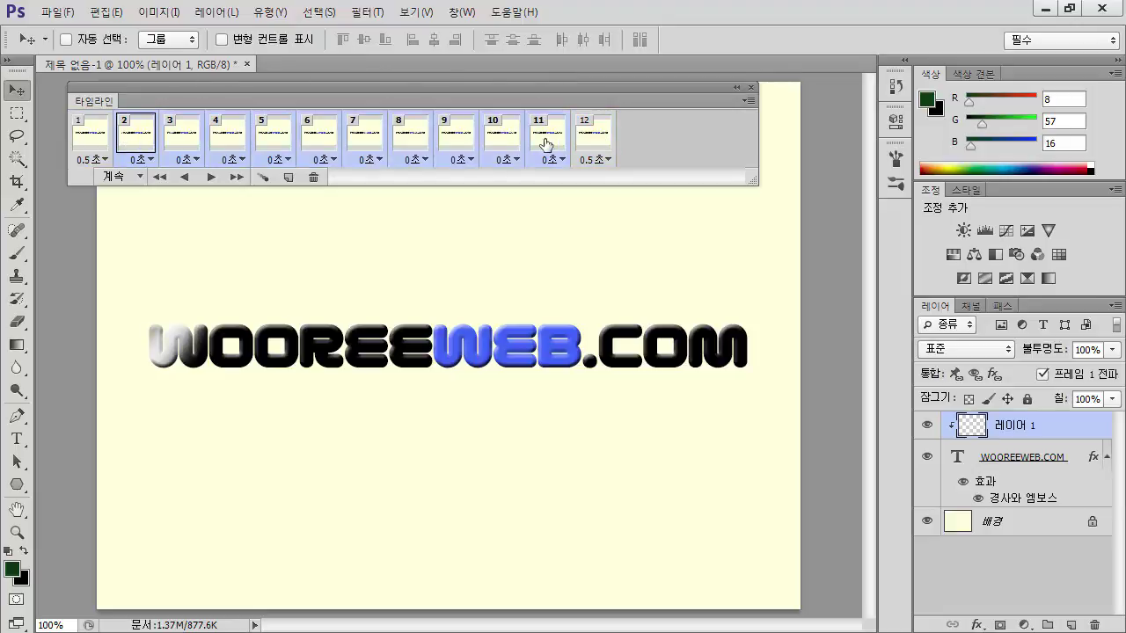
click(553, 160)
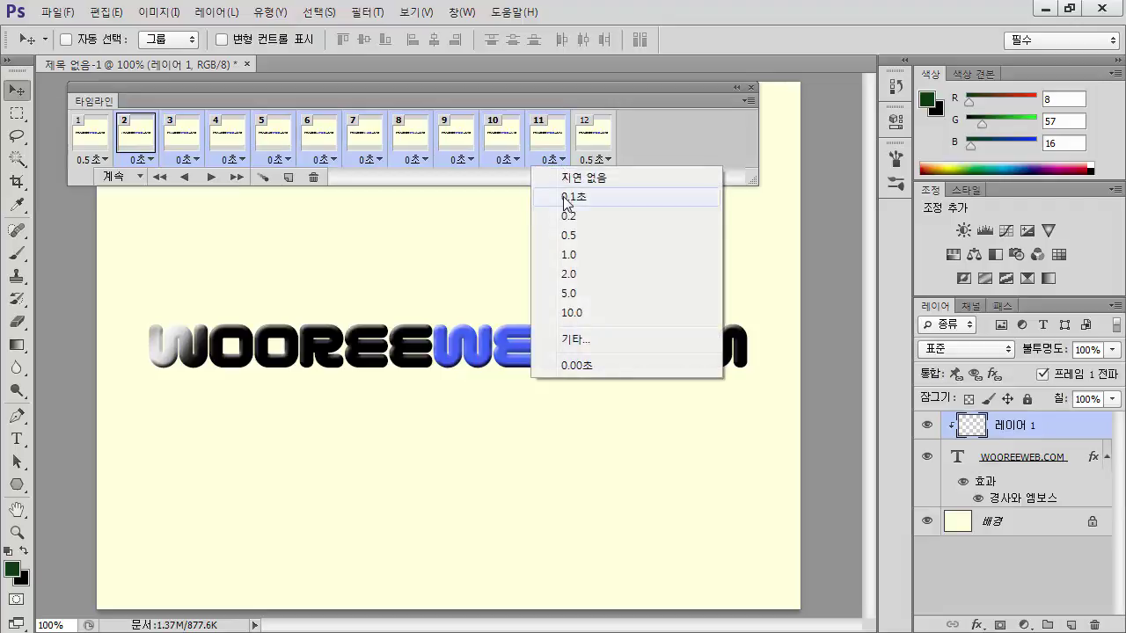
click(567, 197)
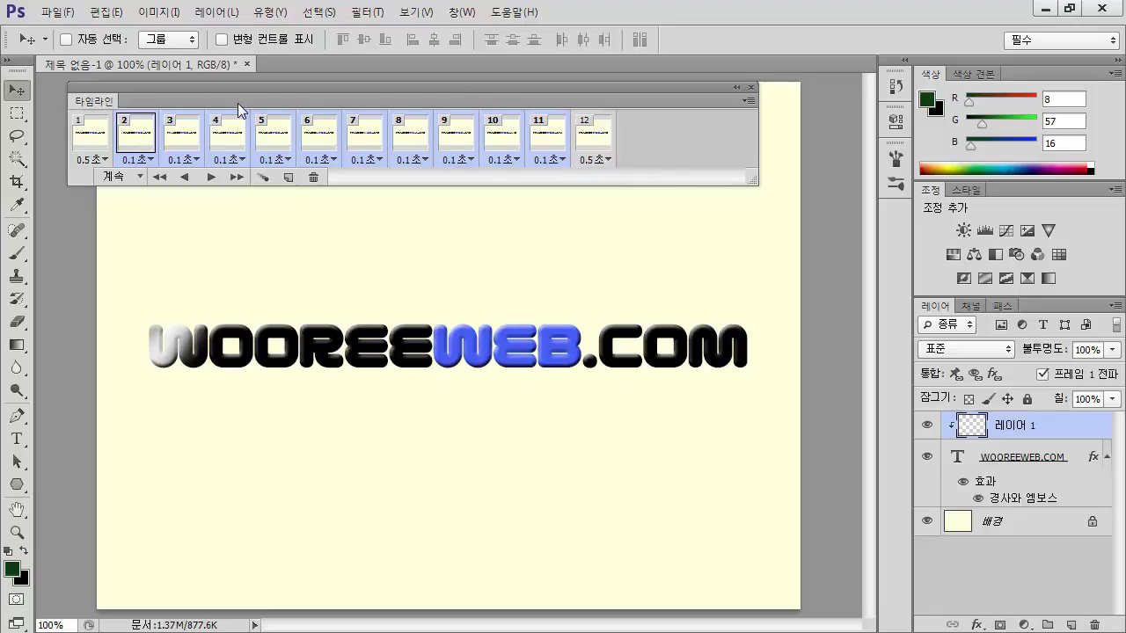
click(92, 152)
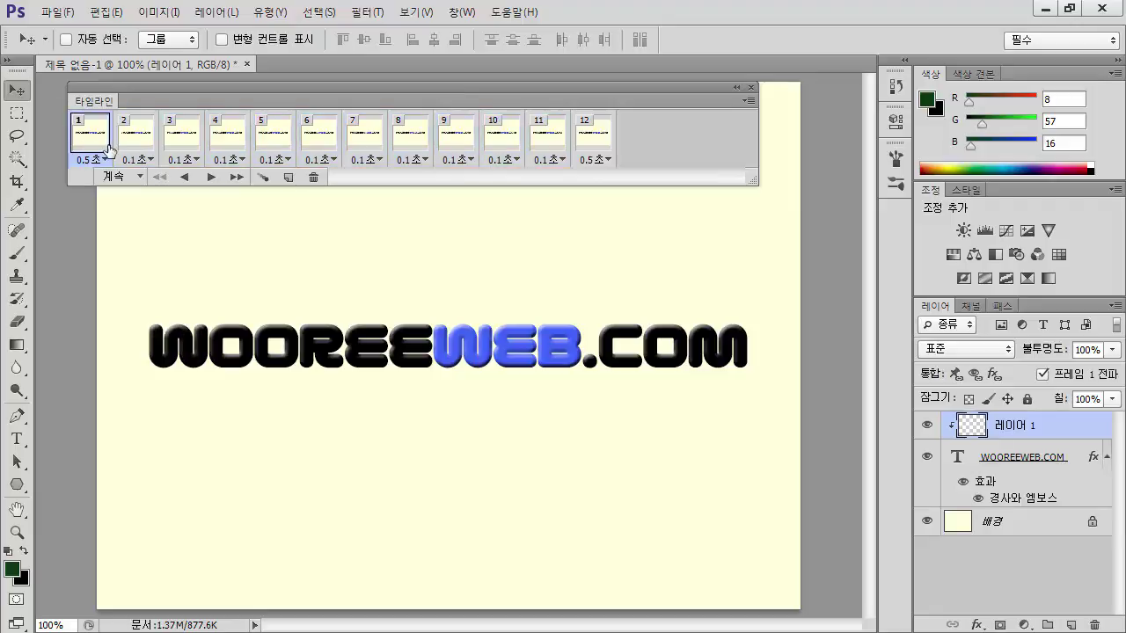
click(211, 178)
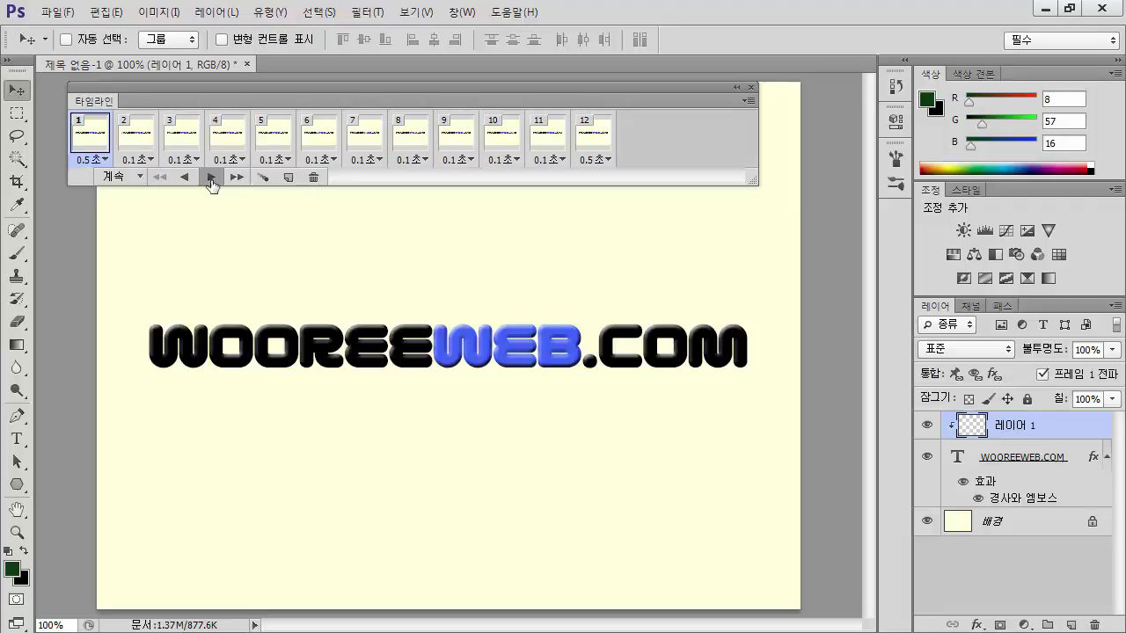